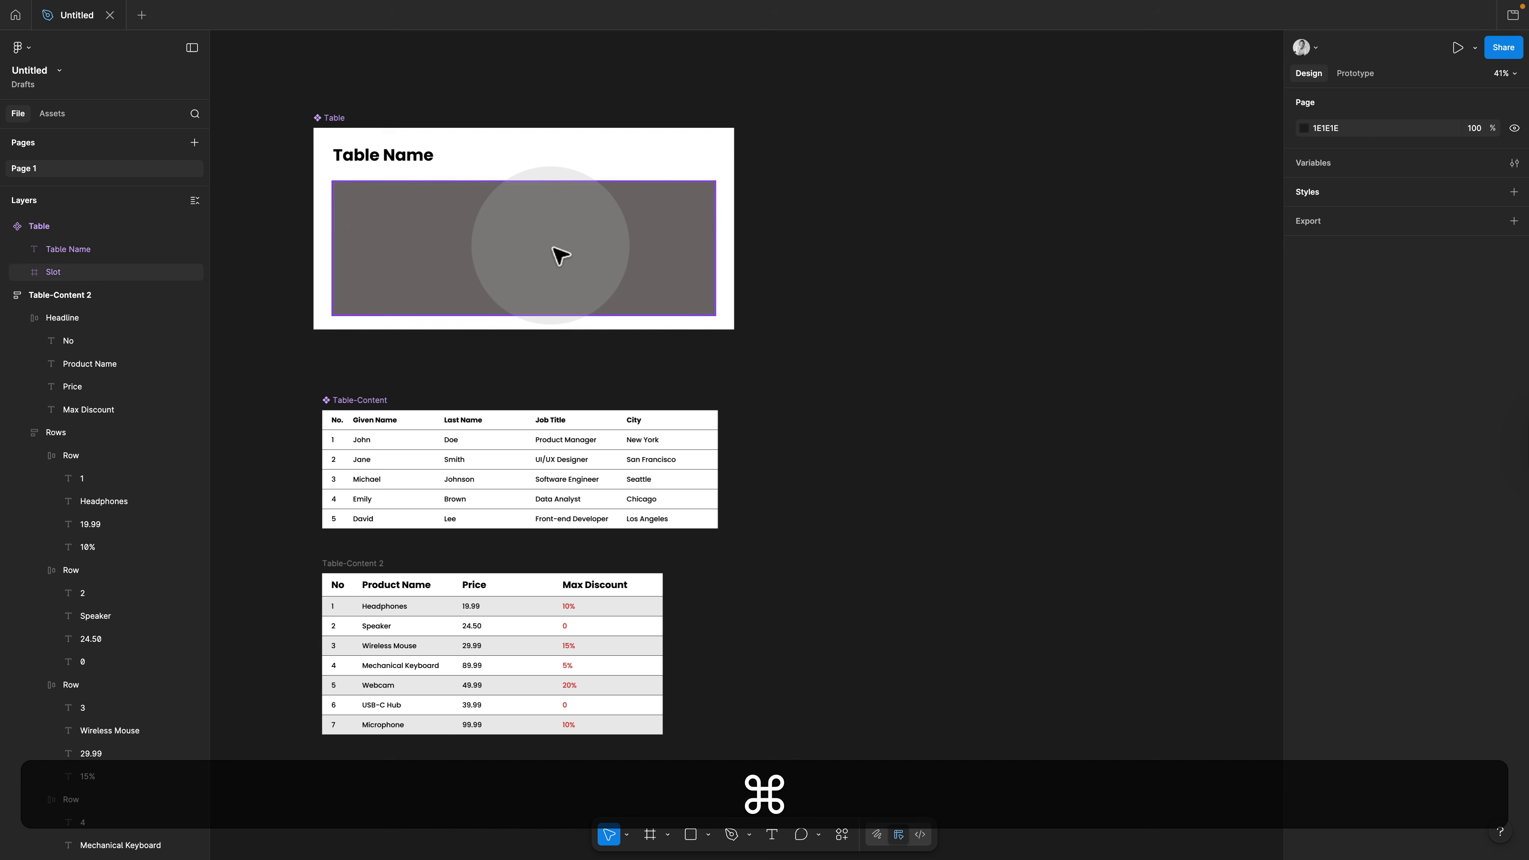
Convert the grey Slot frame in the Table component into a slot property named Slot, with Table-Content as its preferred instance
left_click(554, 248, "super")
left_click(315, 104)
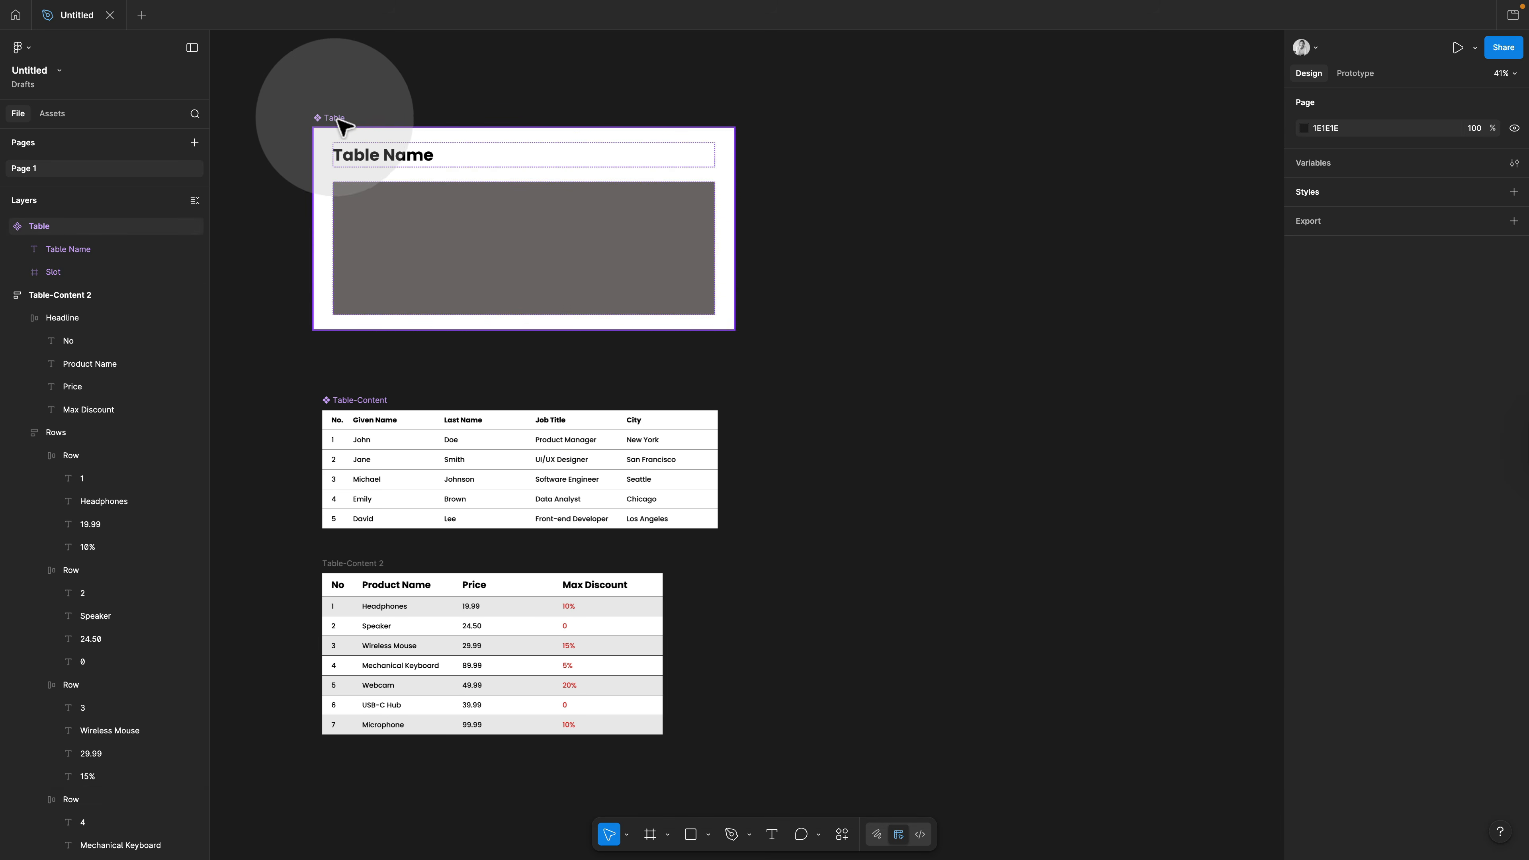
left_click(329, 118)
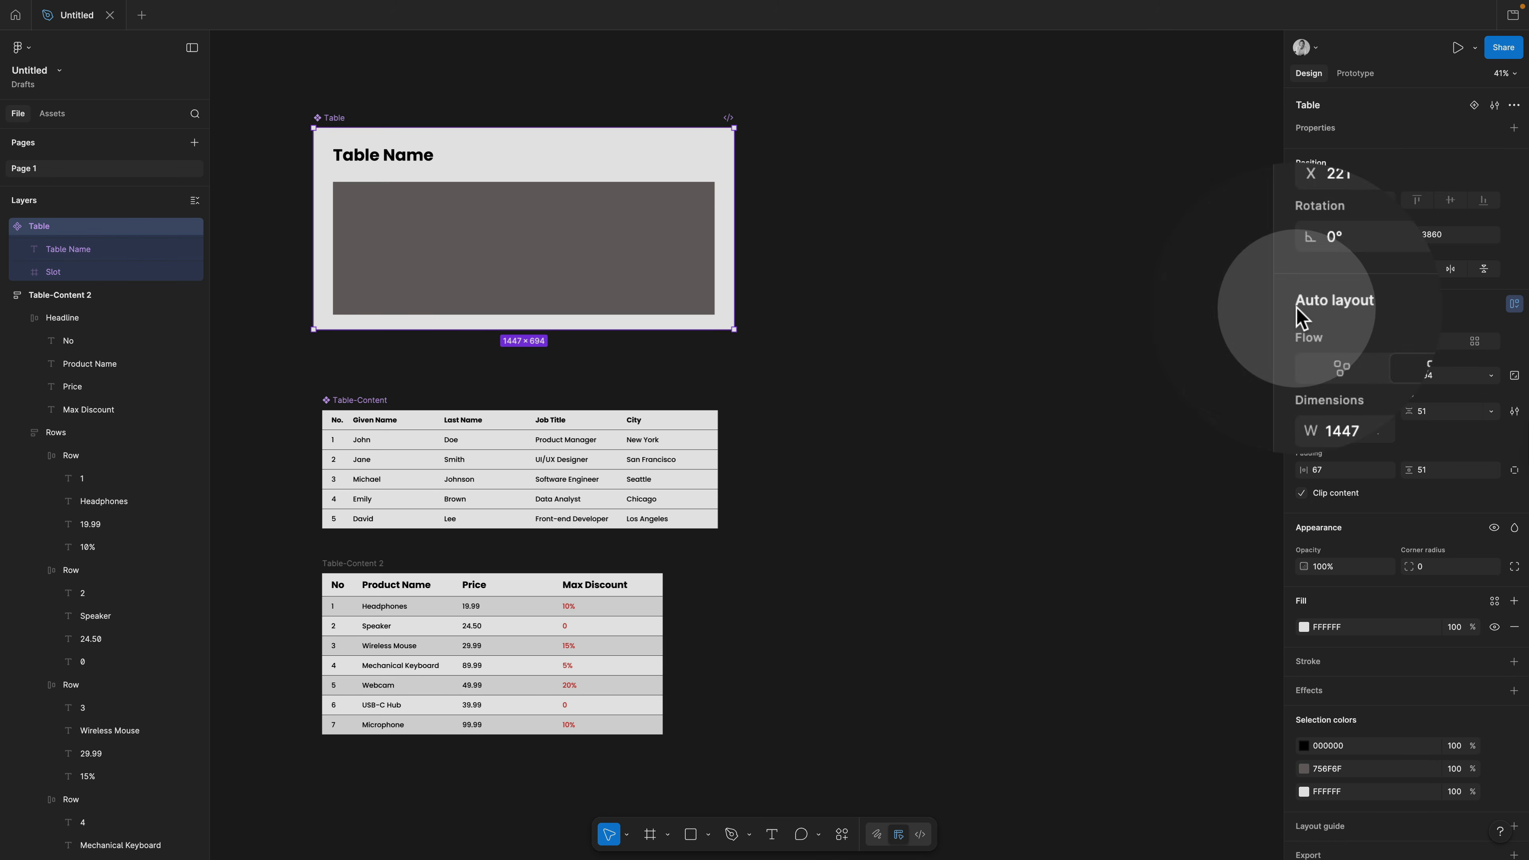
left_click(656, 259, "super")
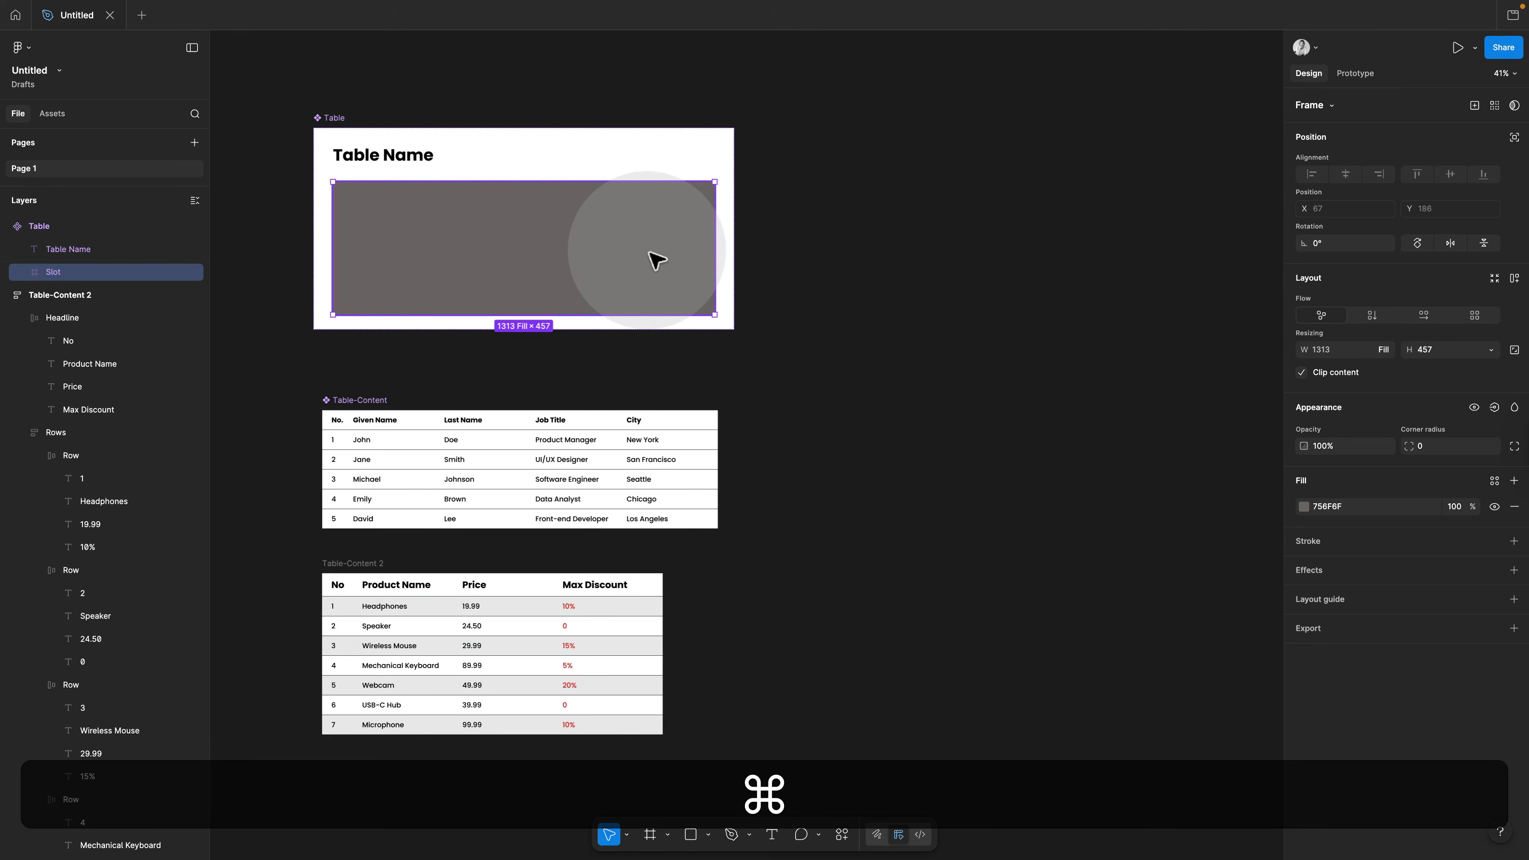
left_click(577, 247, "ctrl")
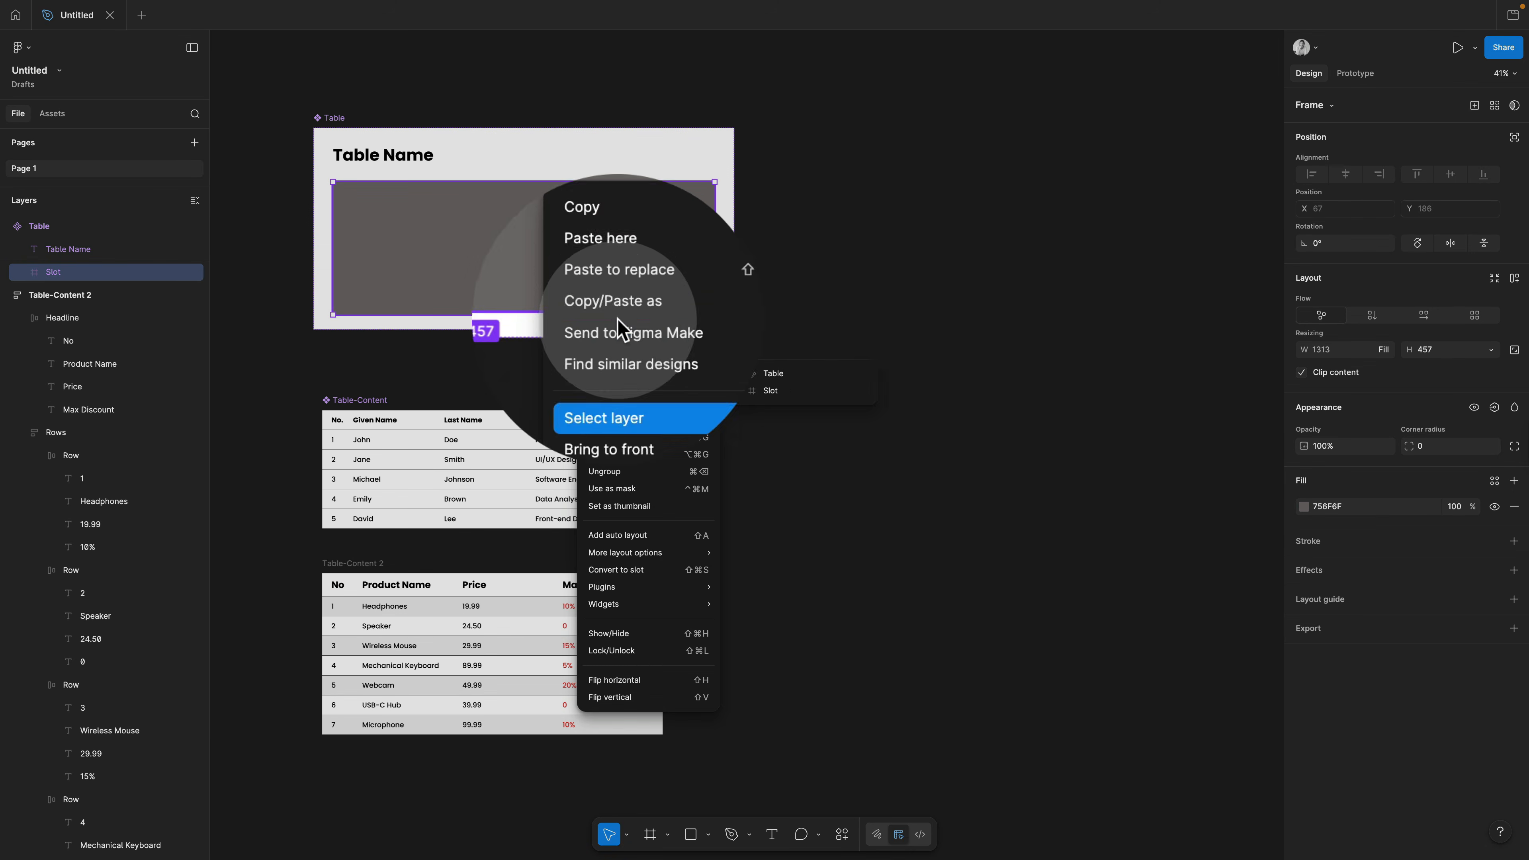
left_click(660, 219)
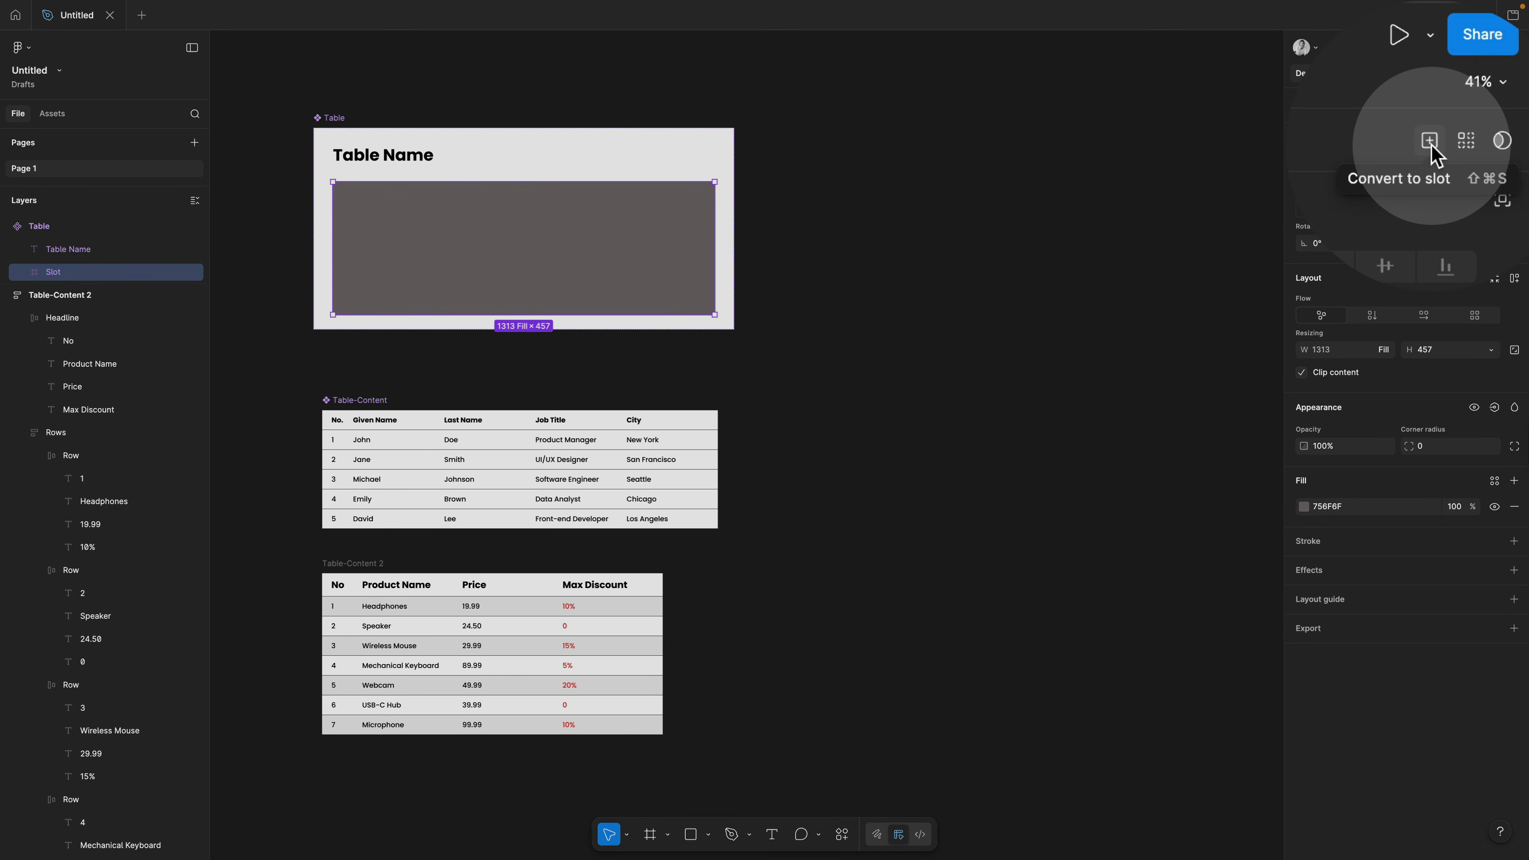
left_click(1475, 108)
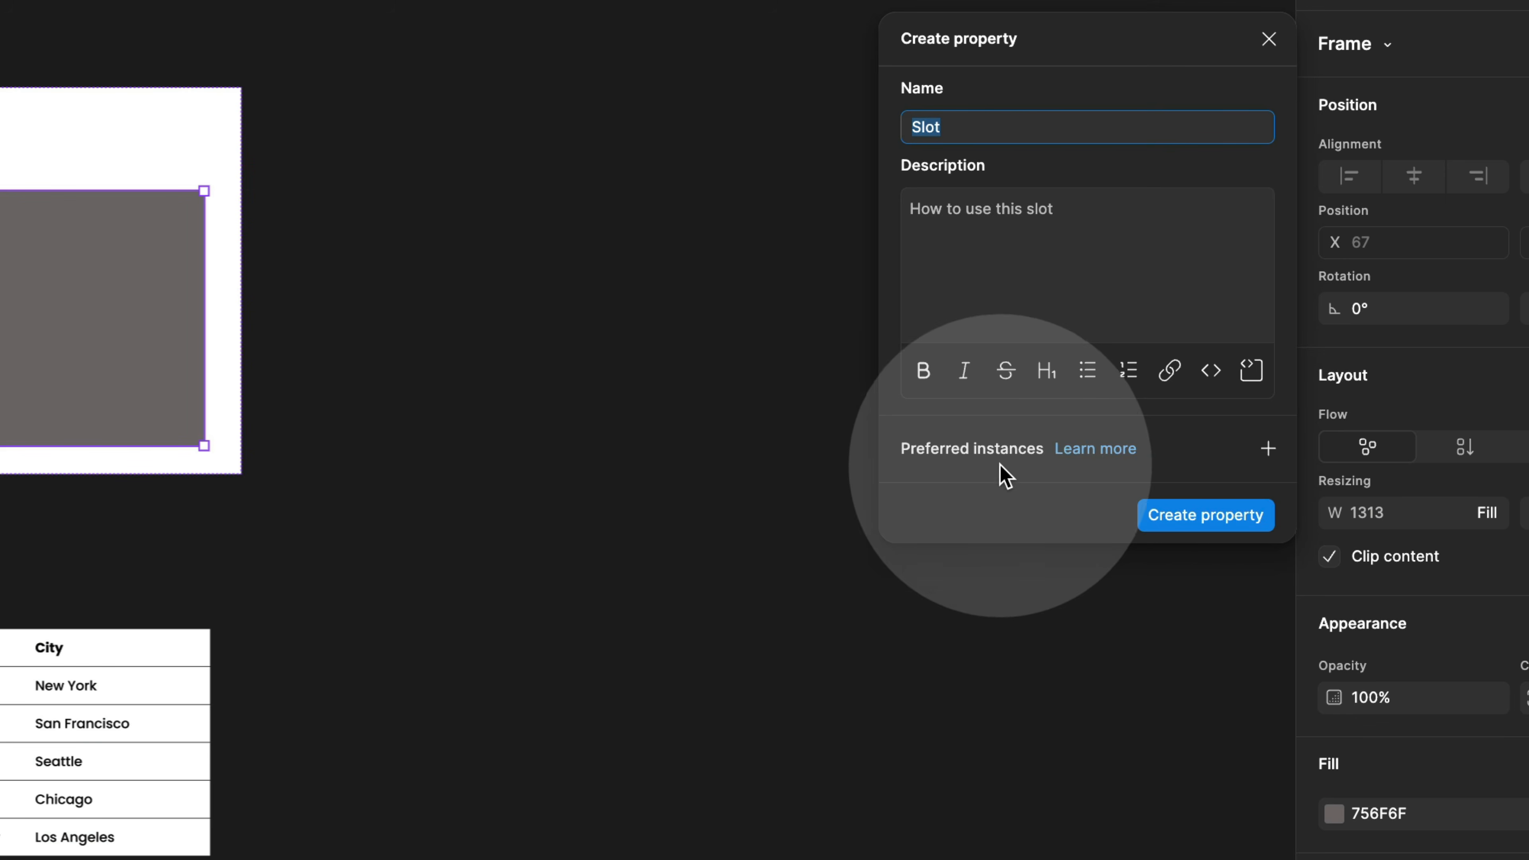
left_click(1270, 450)
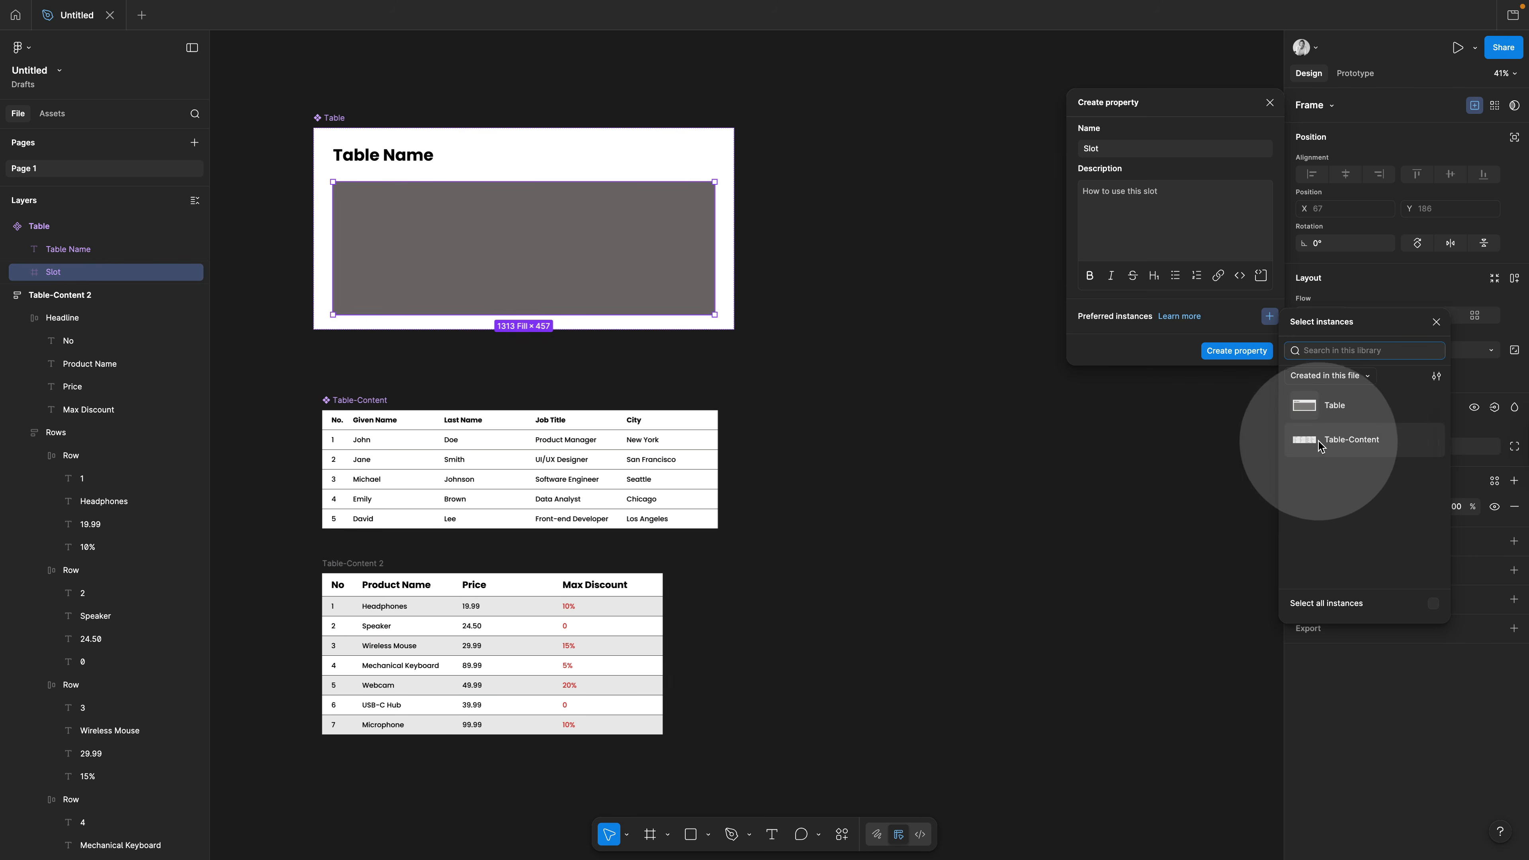
left_click(1435, 447)
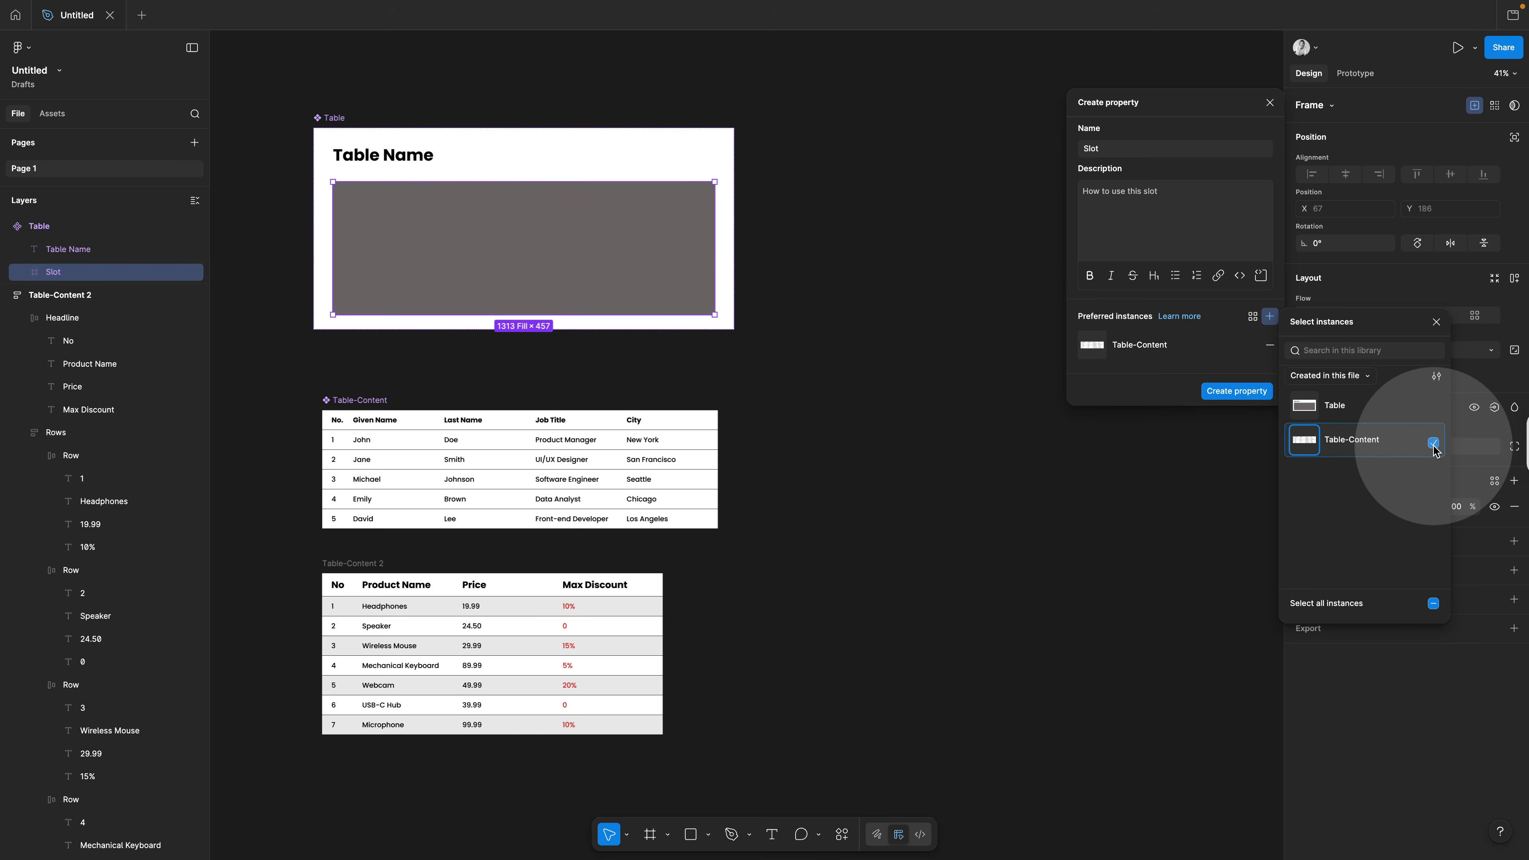
left_click(1226, 397)
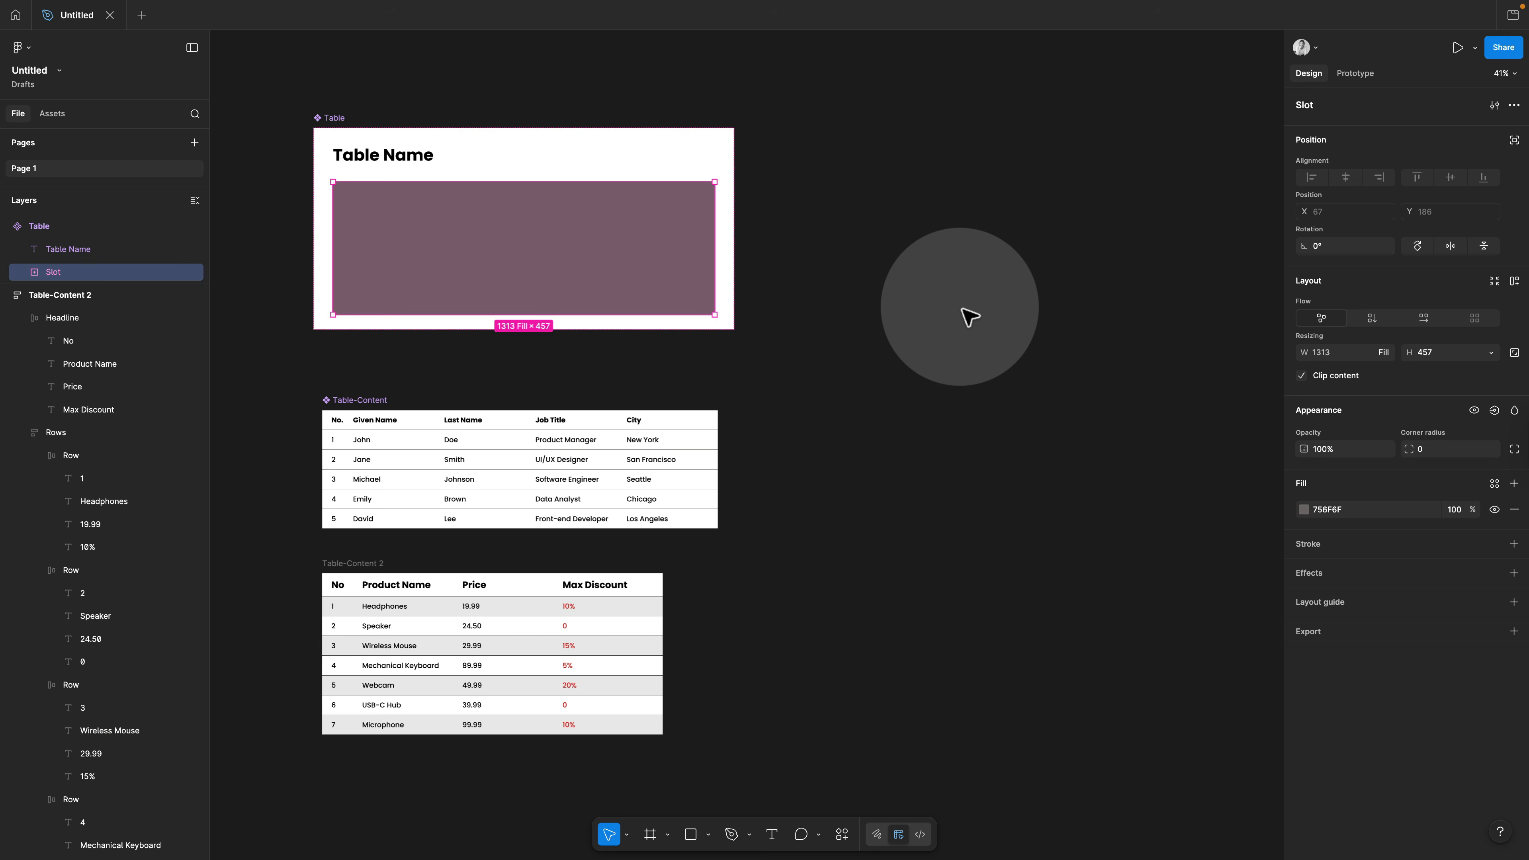
left_click(650, 279)
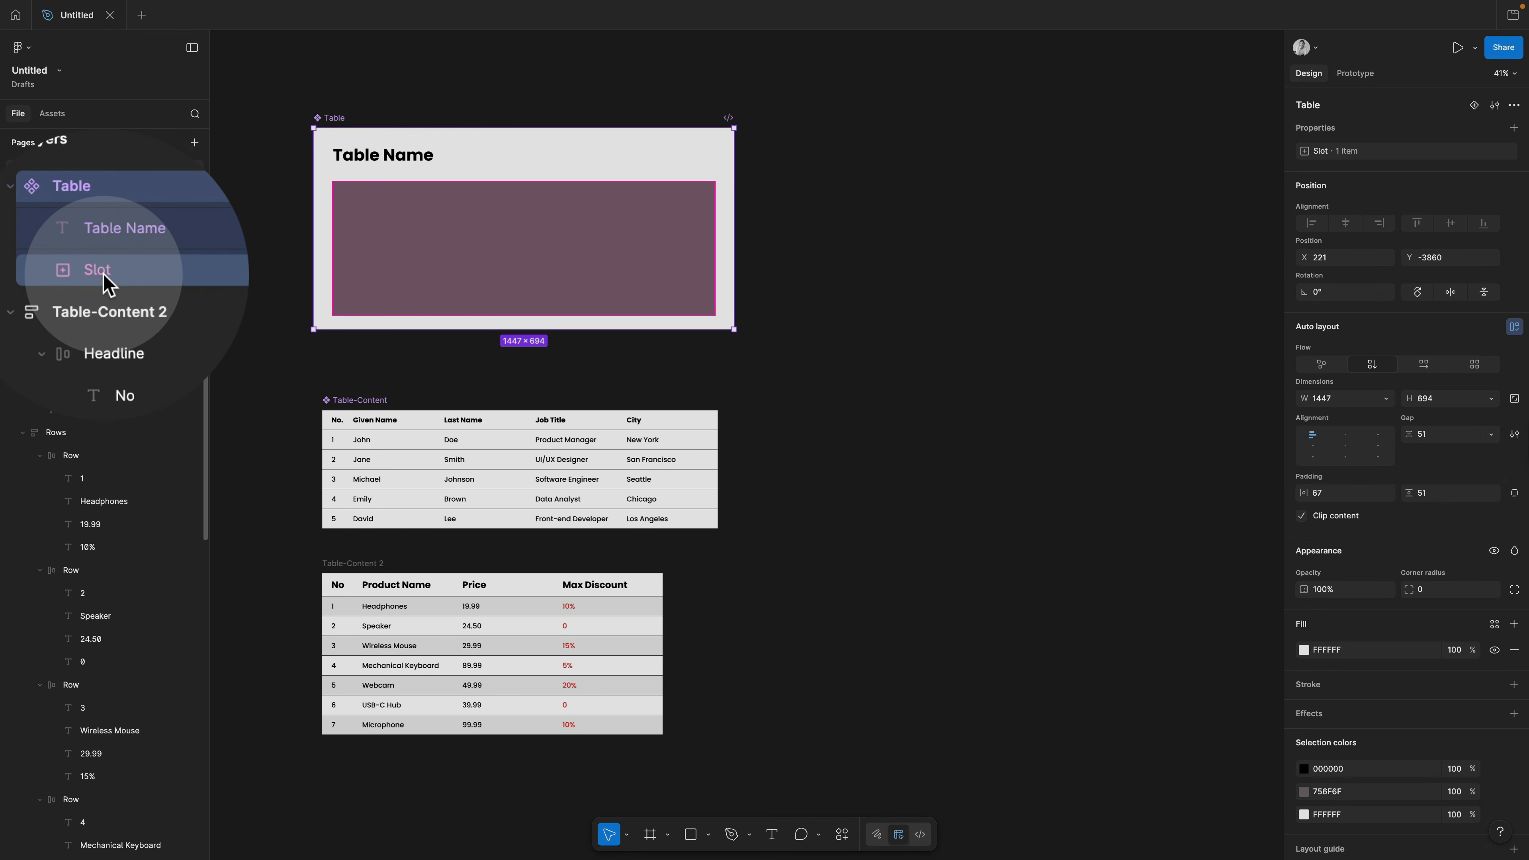
left_click(658, 252, "super")
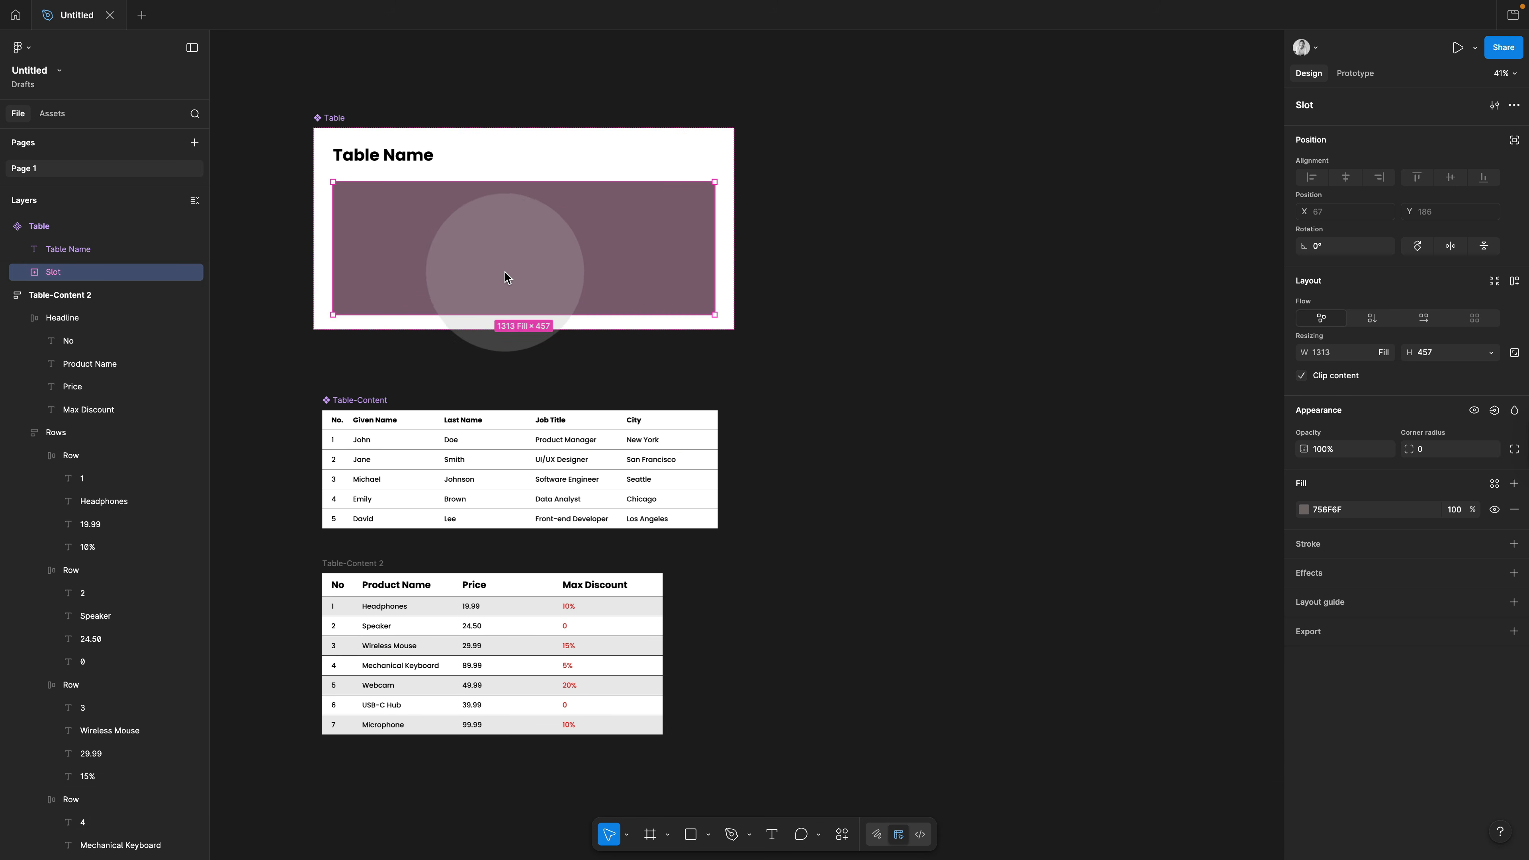
left_click(335, 119)
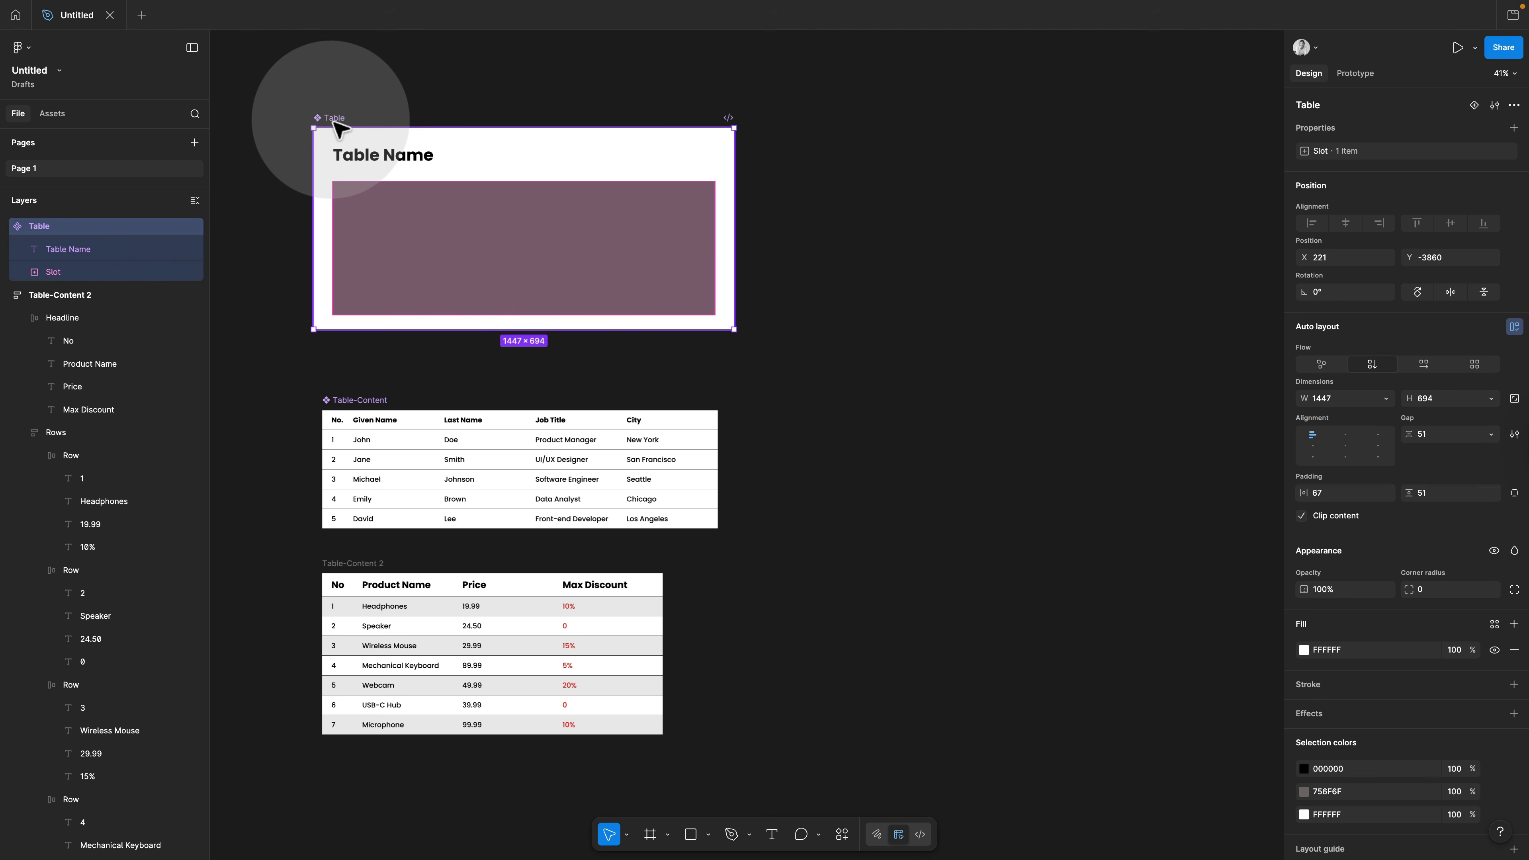
left_click(381, 172, "super")
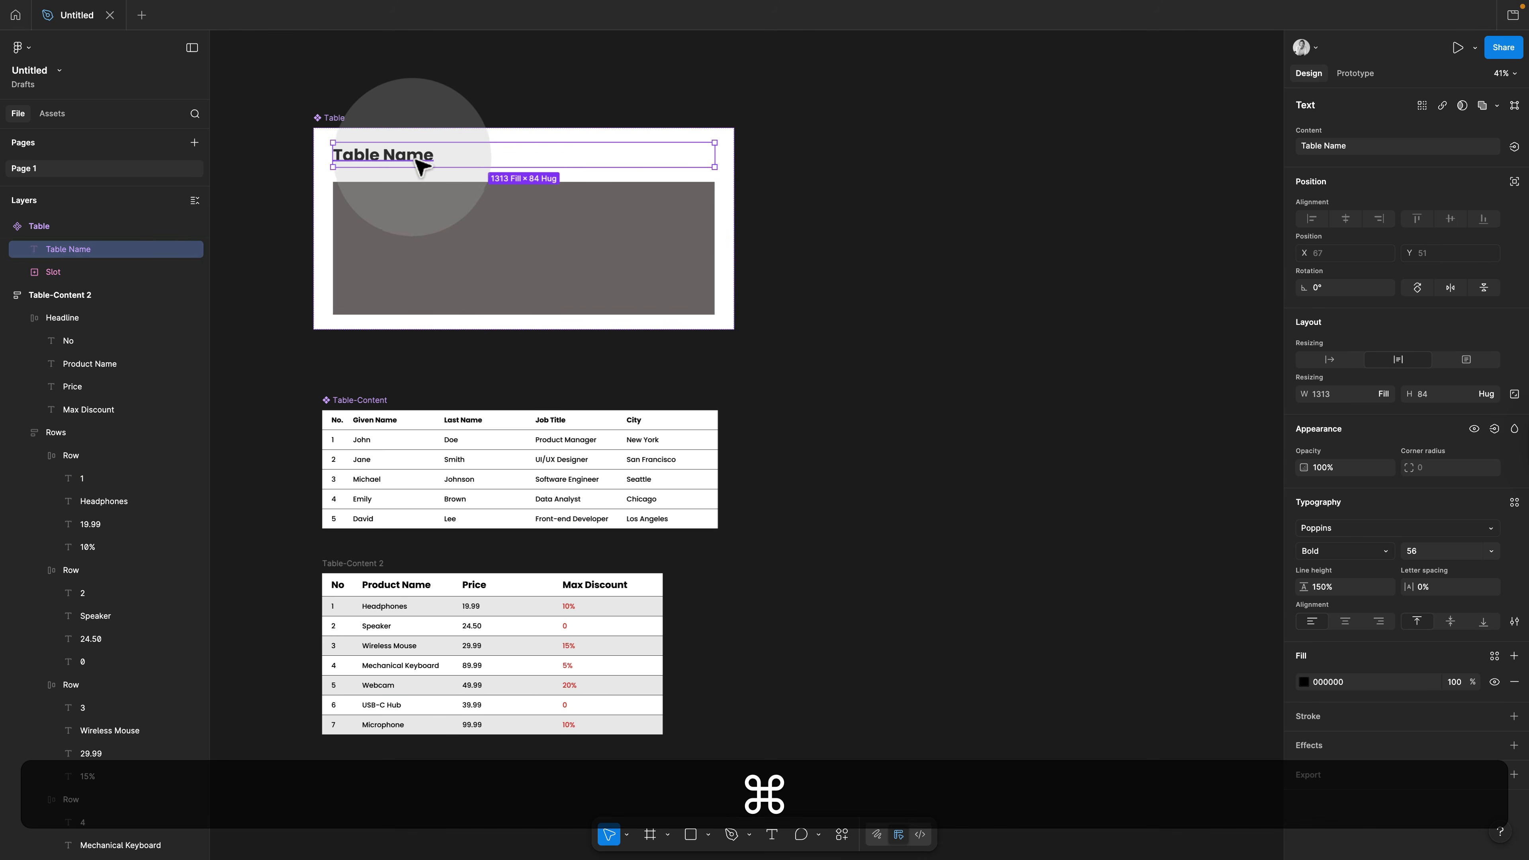
Give the Table component's slot a vertical auto layout with horizontal and vertical padding of 0
left_click(409, 245, "super")
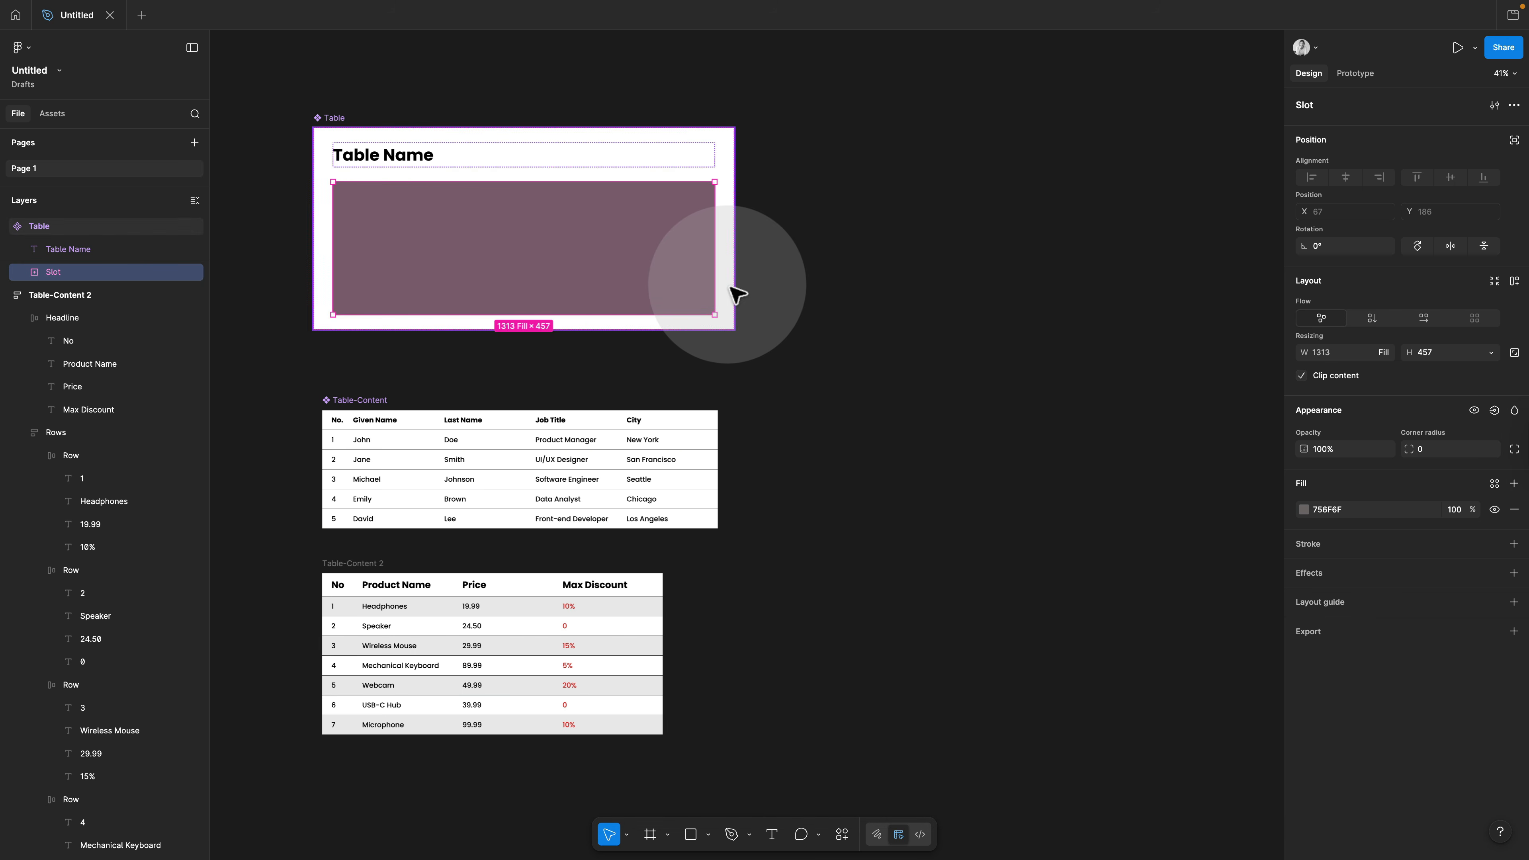
key("super")
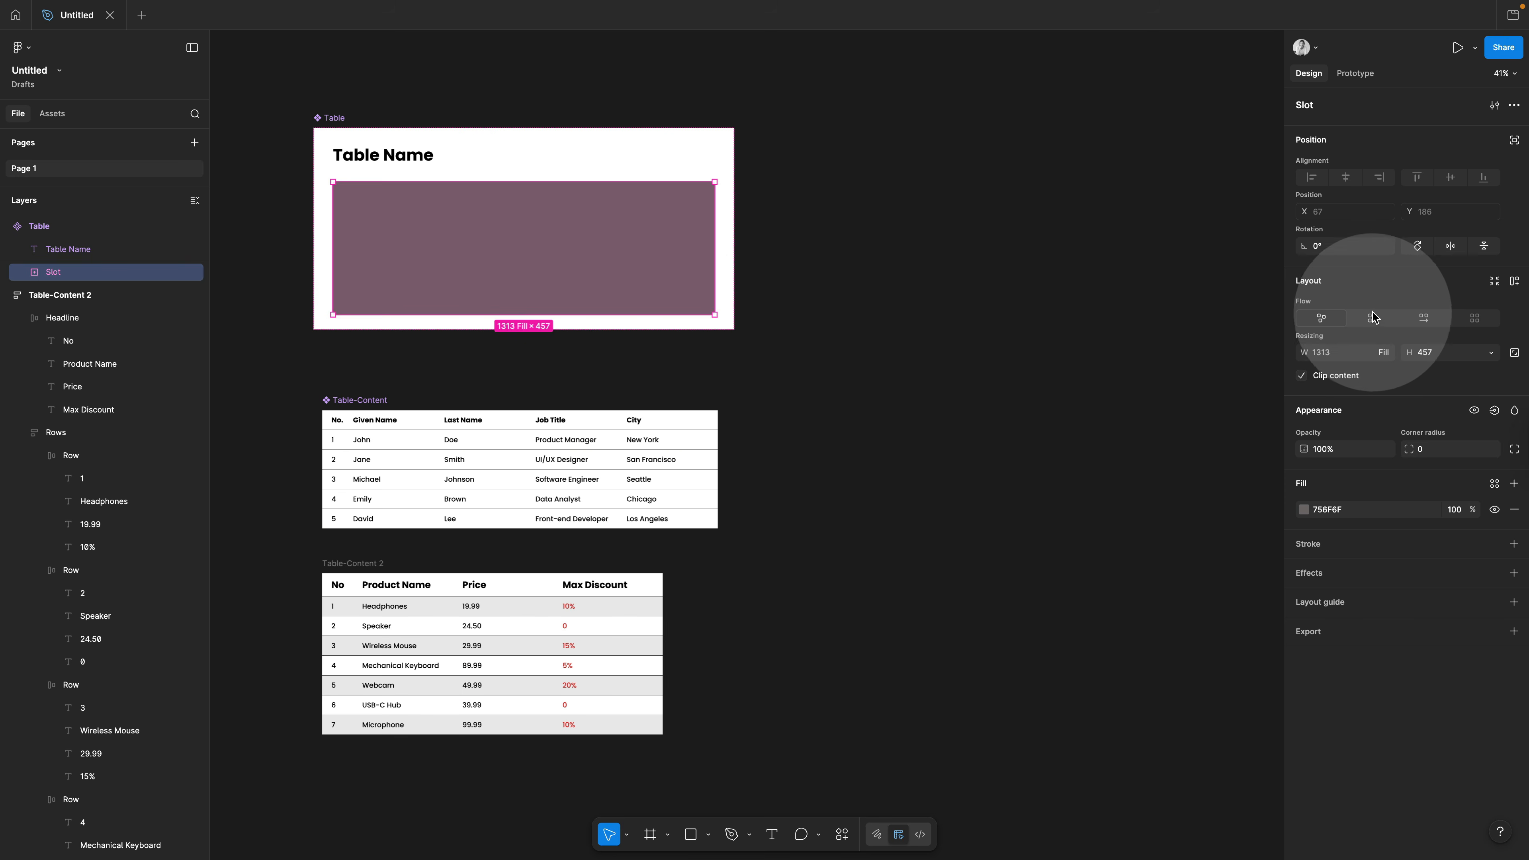
left_click(1375, 322)
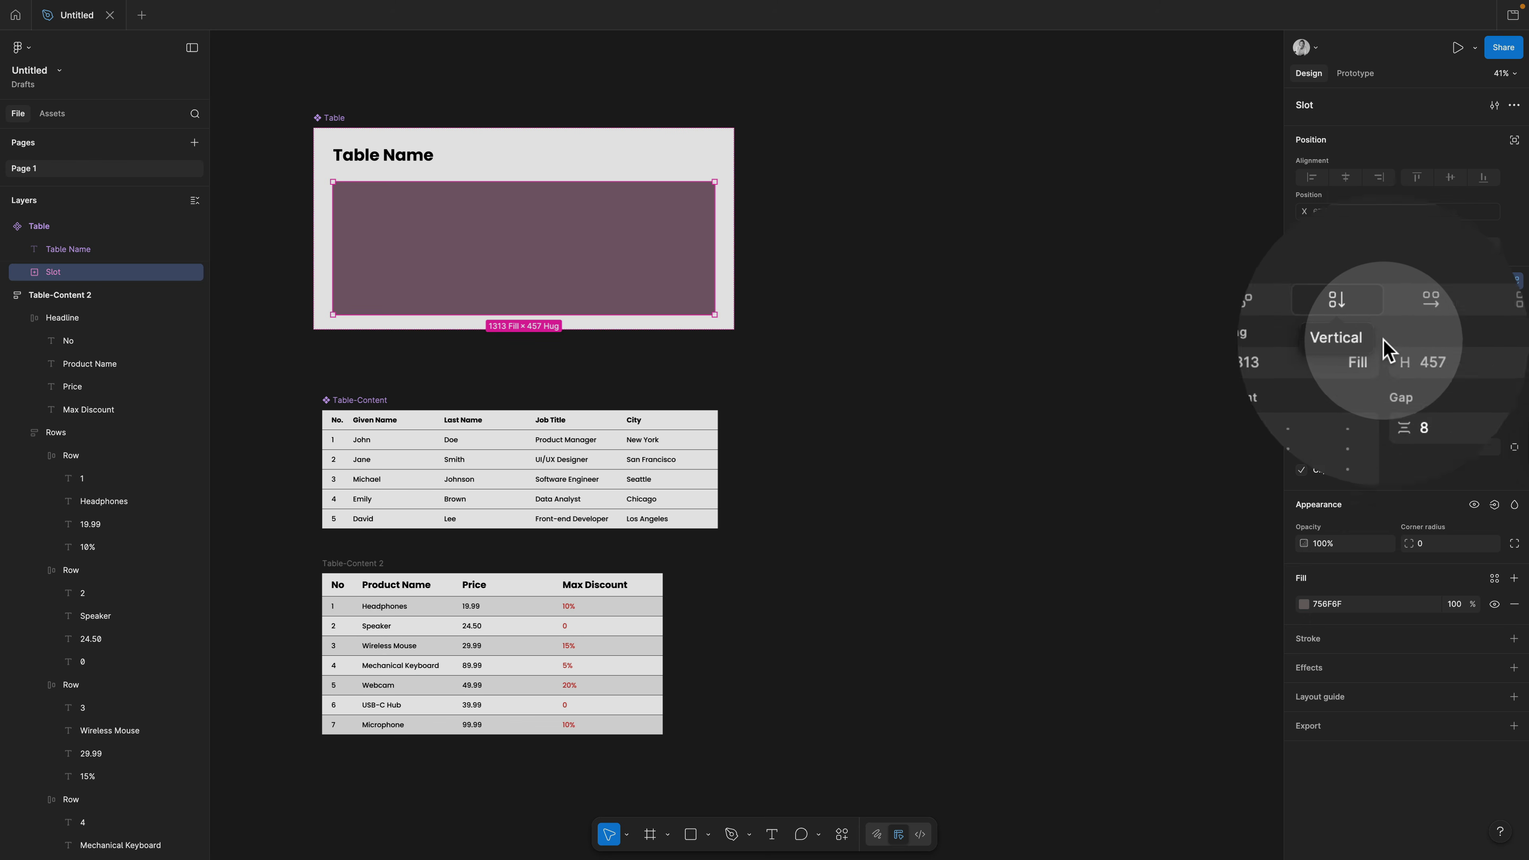
left_click(1330, 453)
type("0")
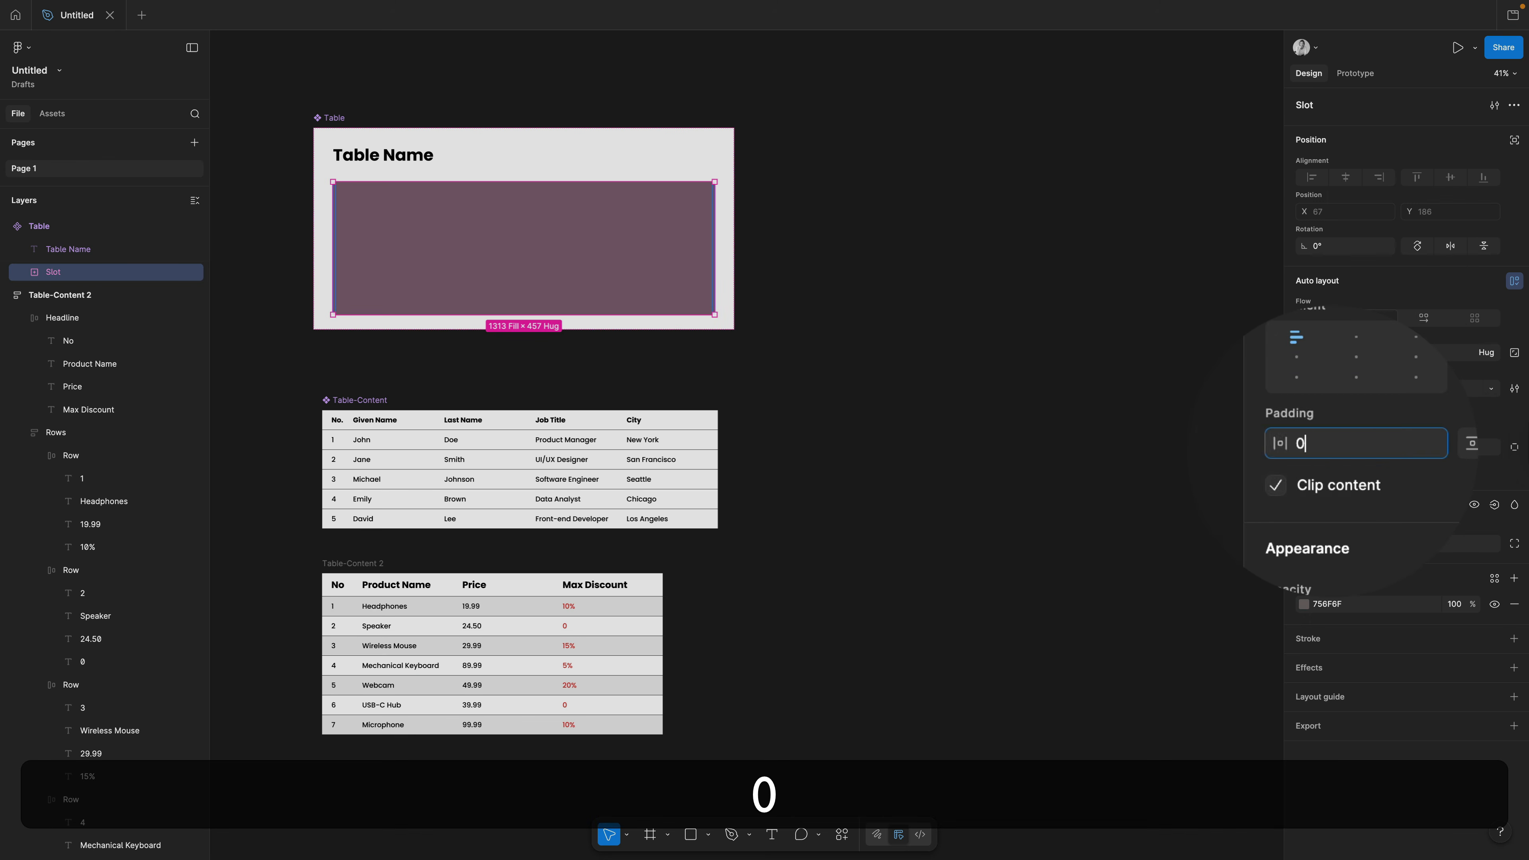
left_click(1423, 451)
type("0")
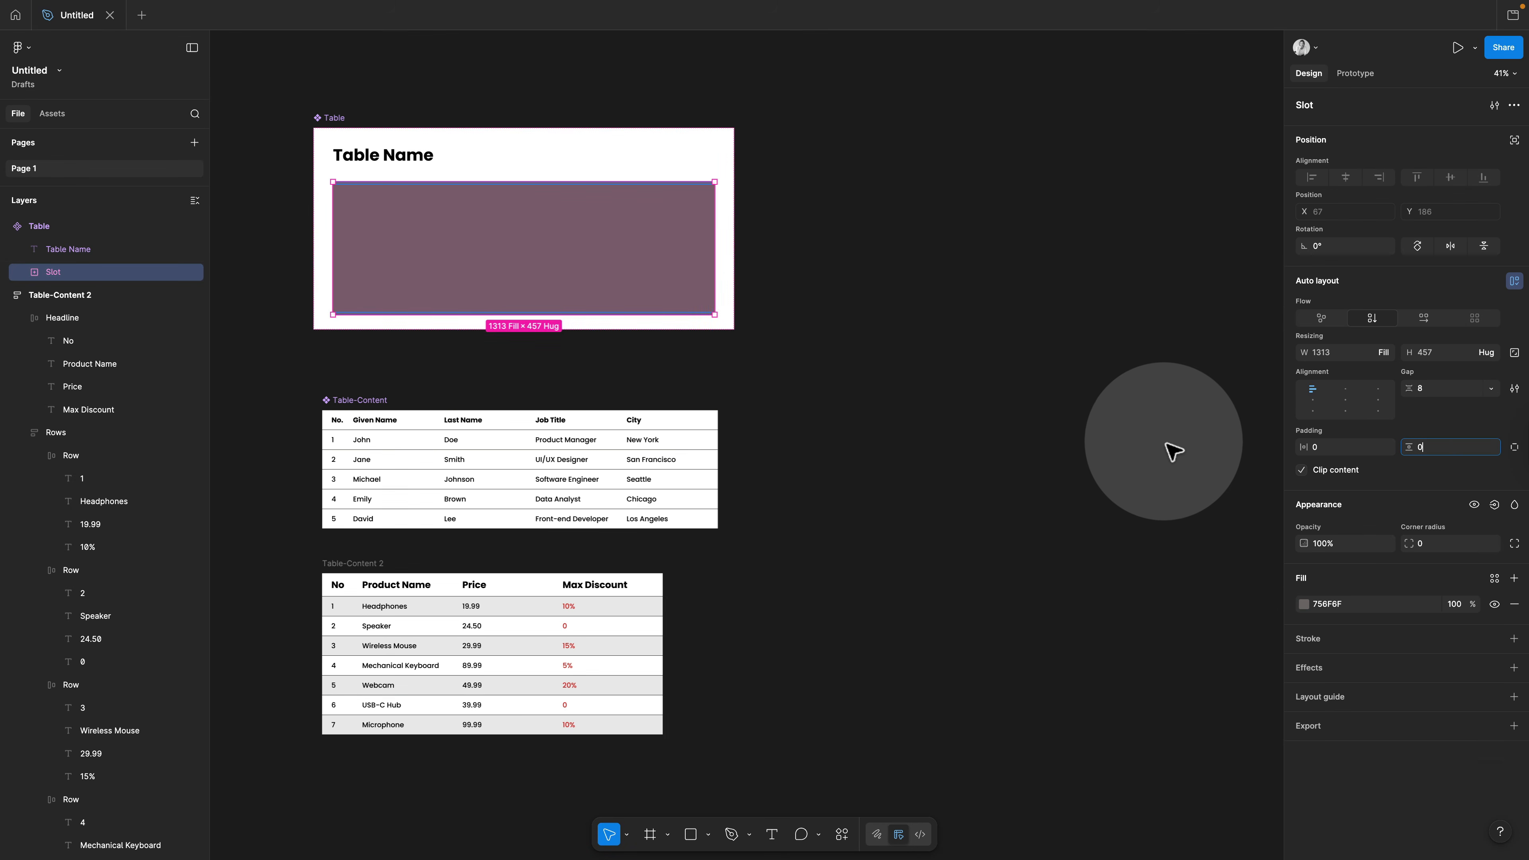
left_click(1171, 448)
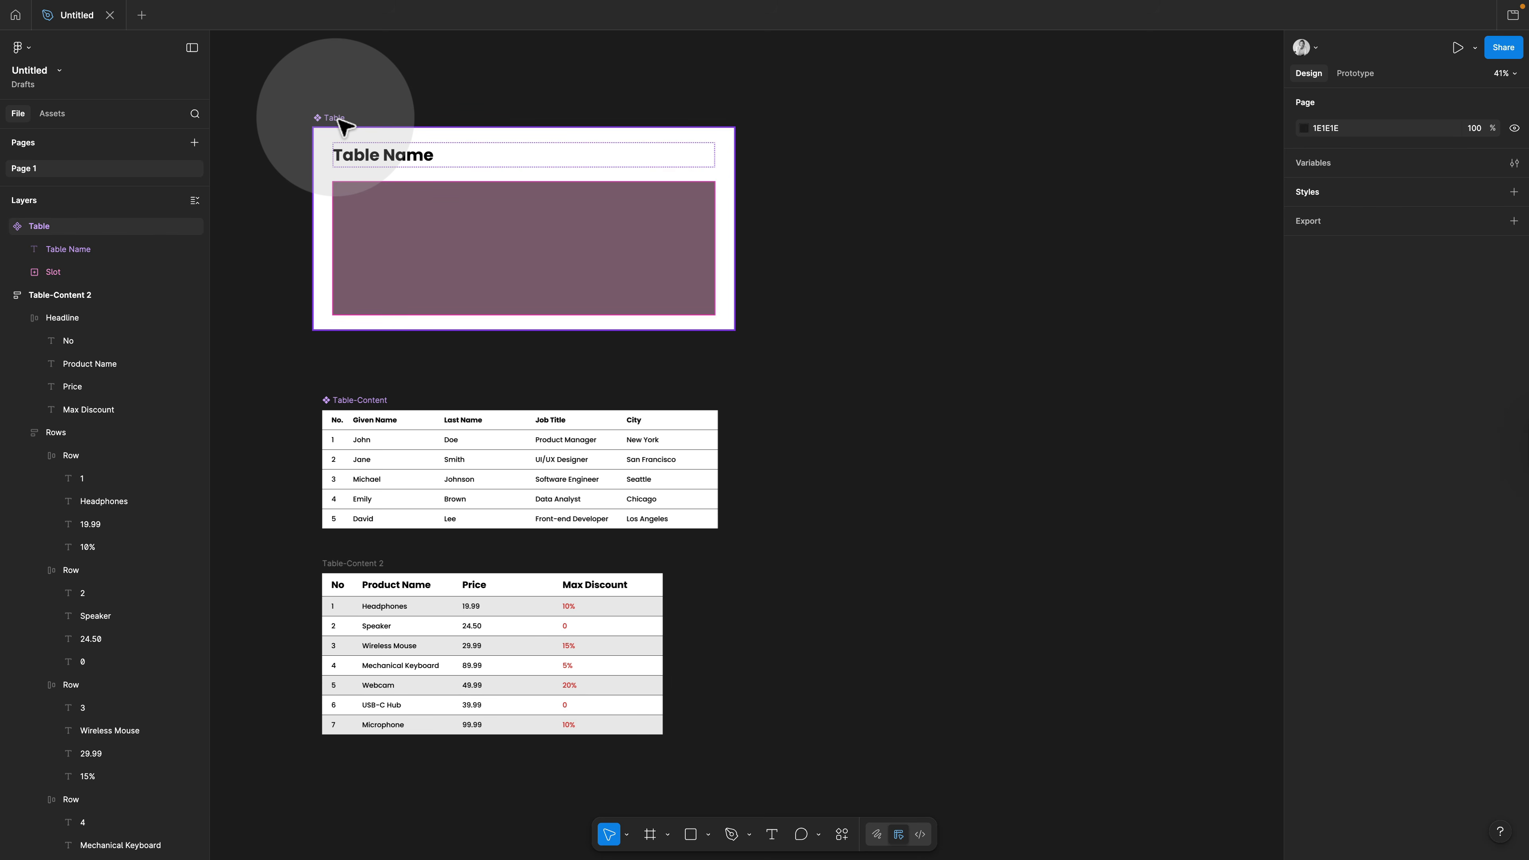
Place an instance of the Table component beside the original and add the preferred Table-Content instance to its slot
left_click_drag(343, 125, 821, 95)
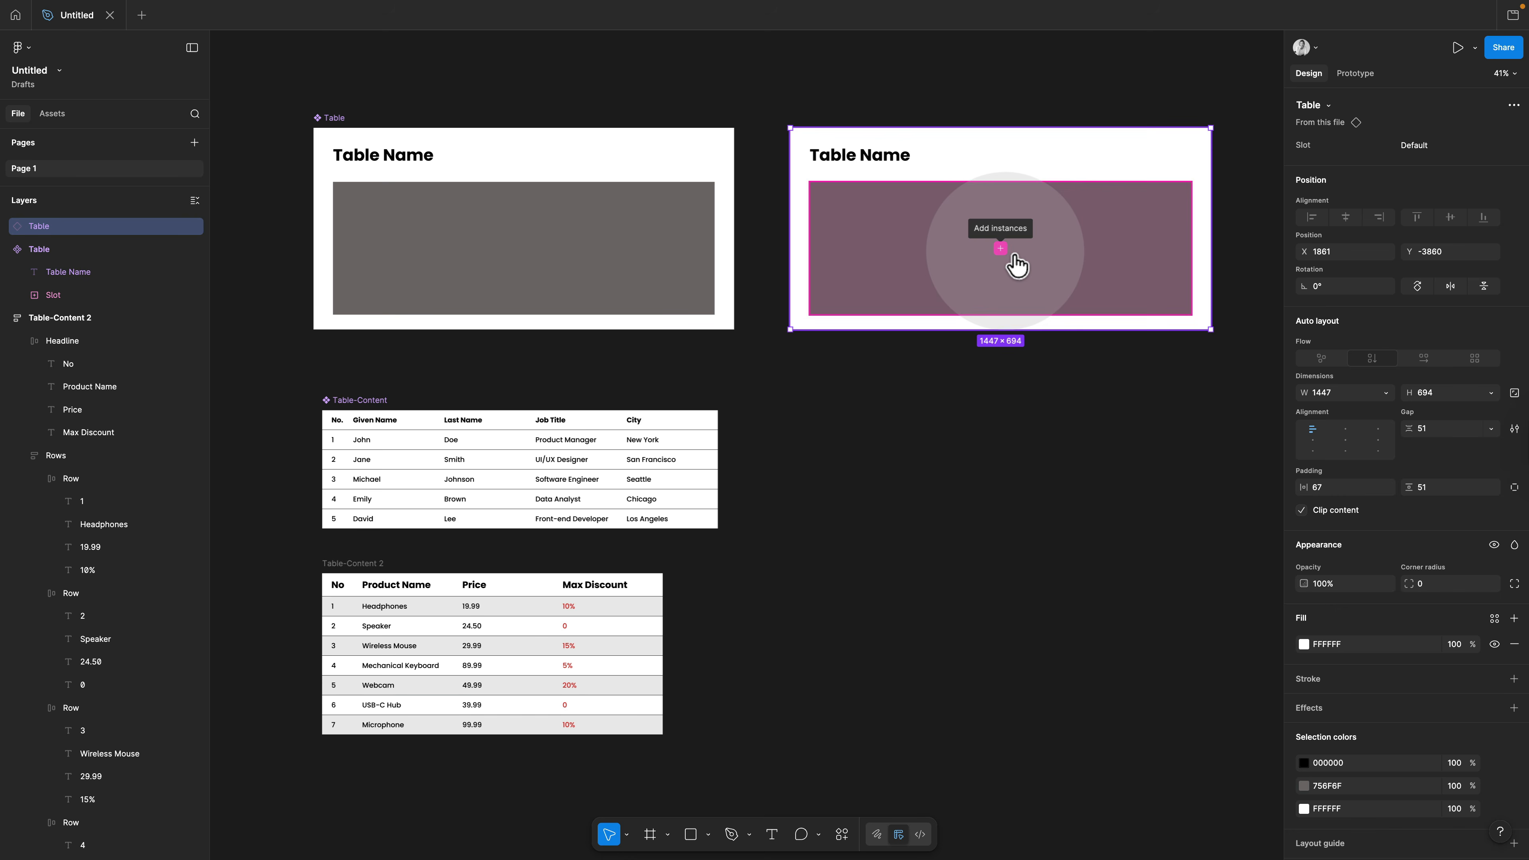
left_click(1000, 249)
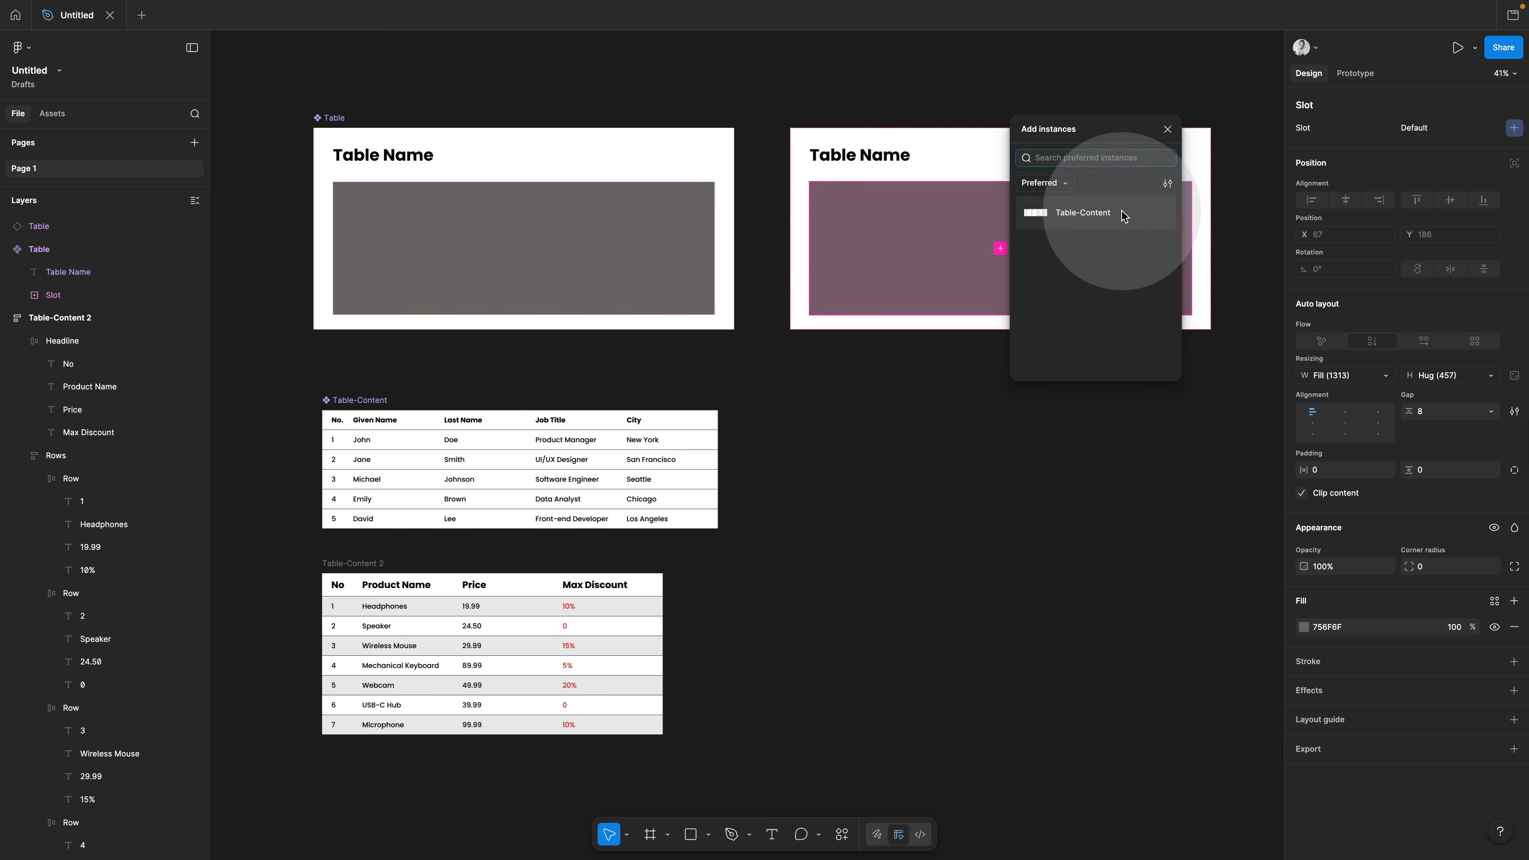
left_click(1104, 220)
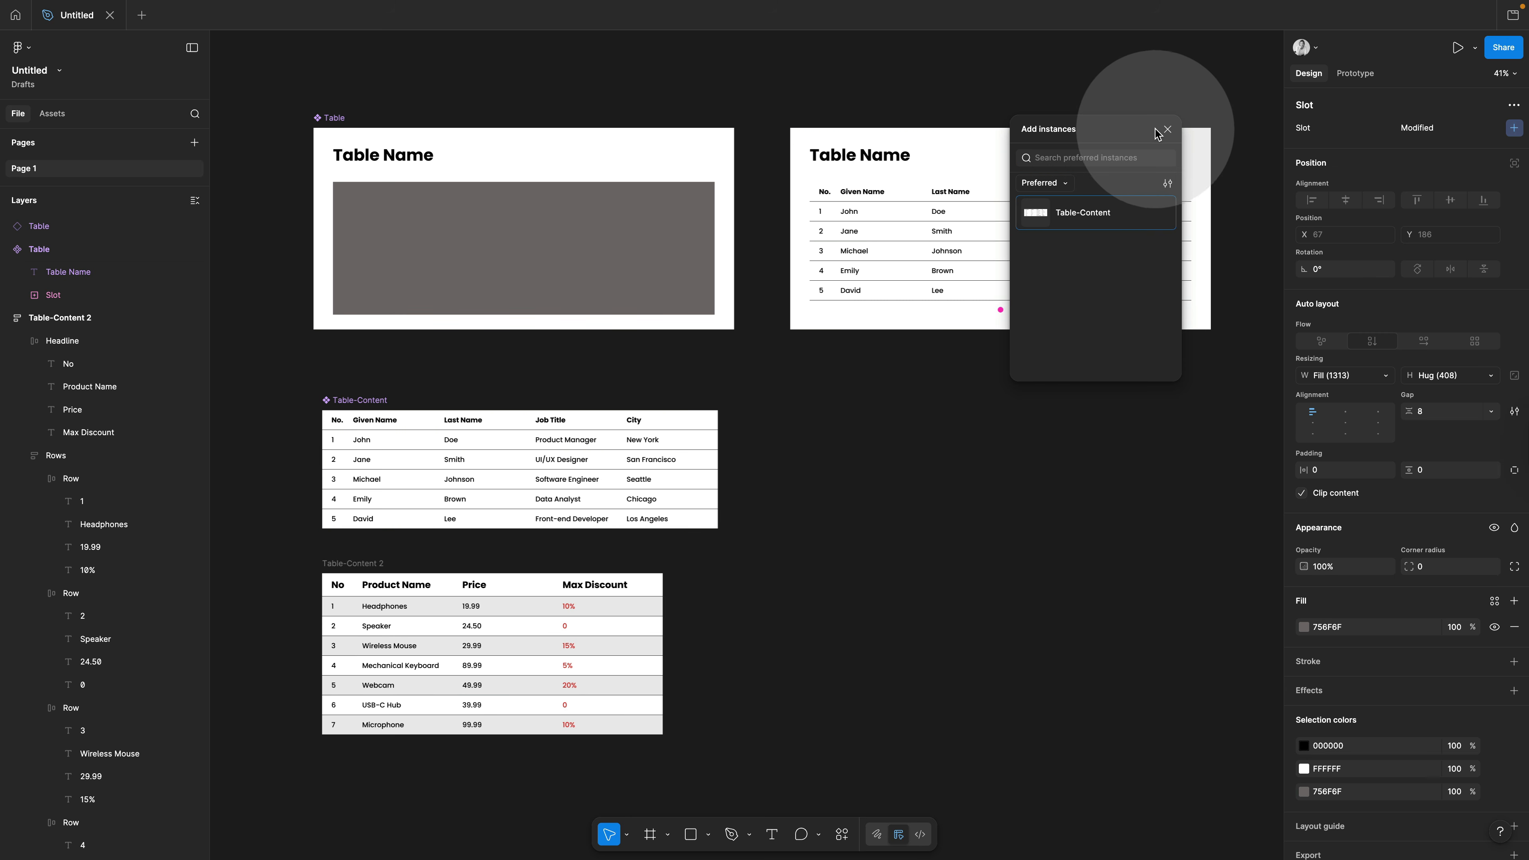
left_click(1168, 130)
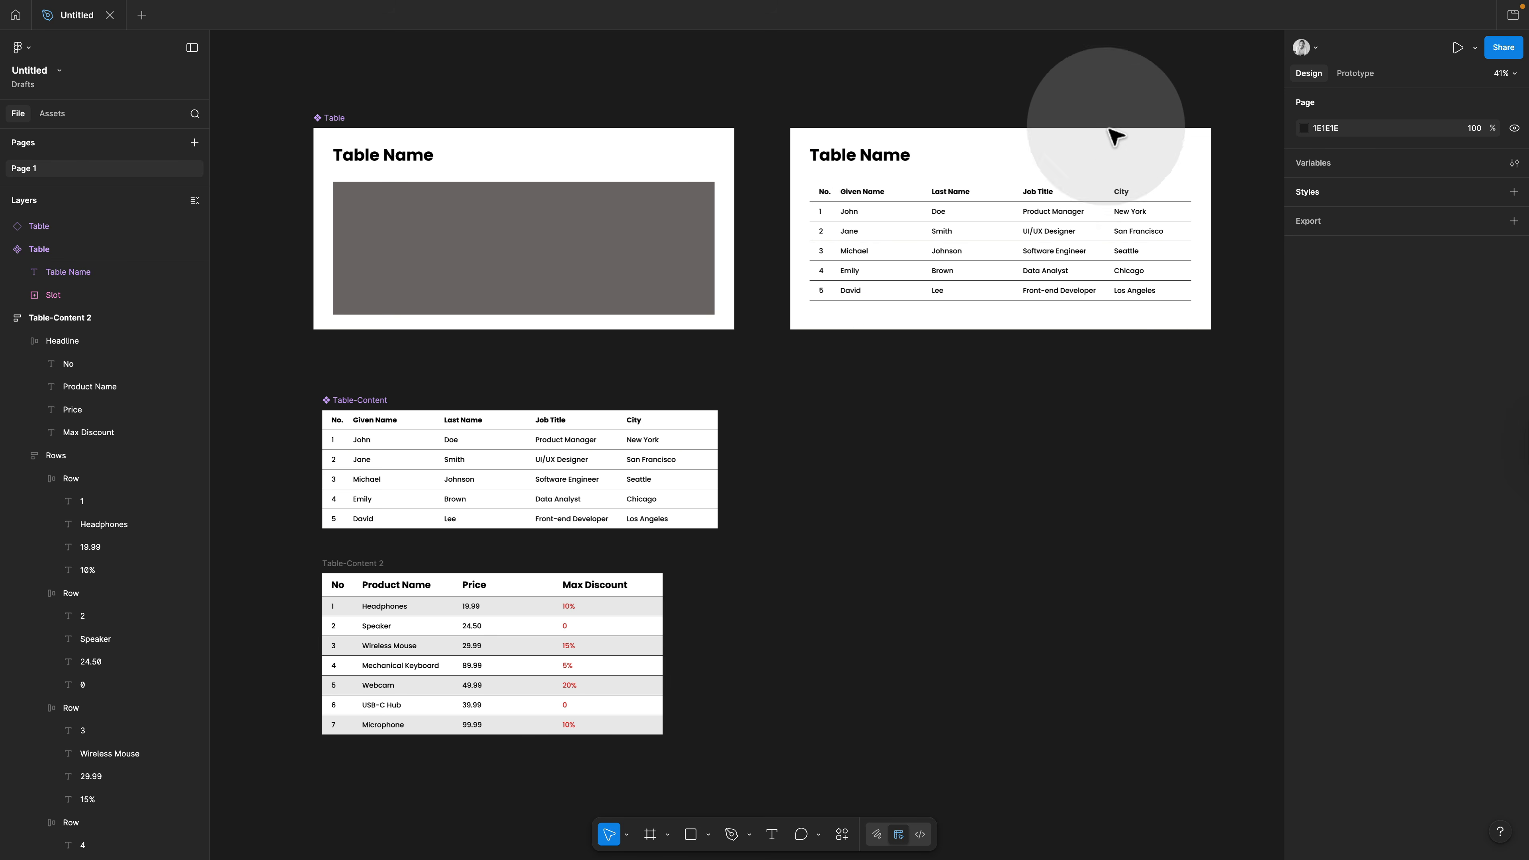
Set the width of the Table-Content inside the new Table instance to fill its slot
left_click(1090, 257)
left_click(1090, 257)
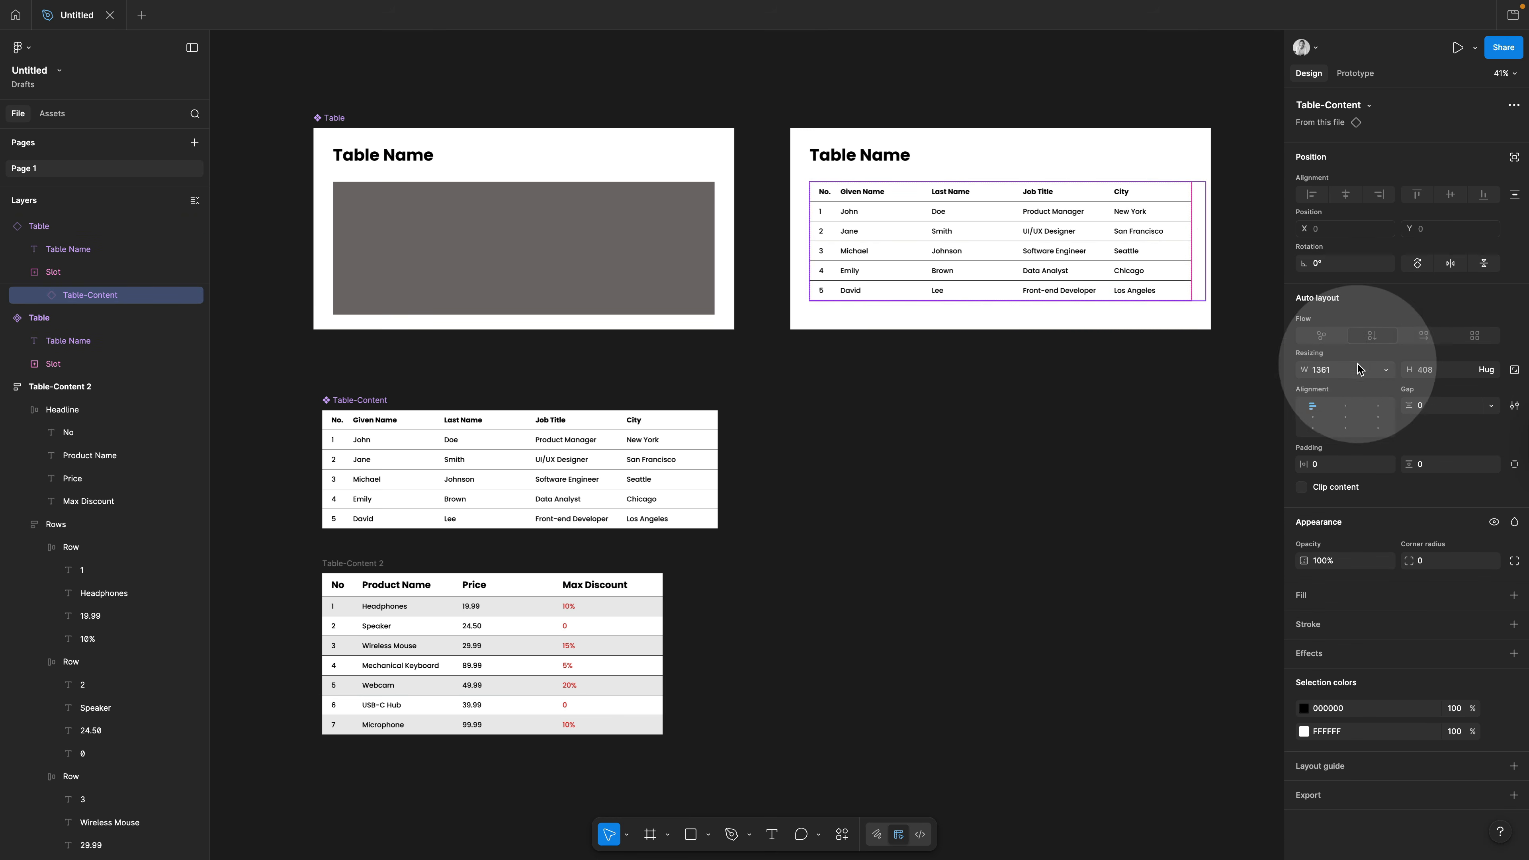
left_click(1387, 370)
left_click(1259, 403)
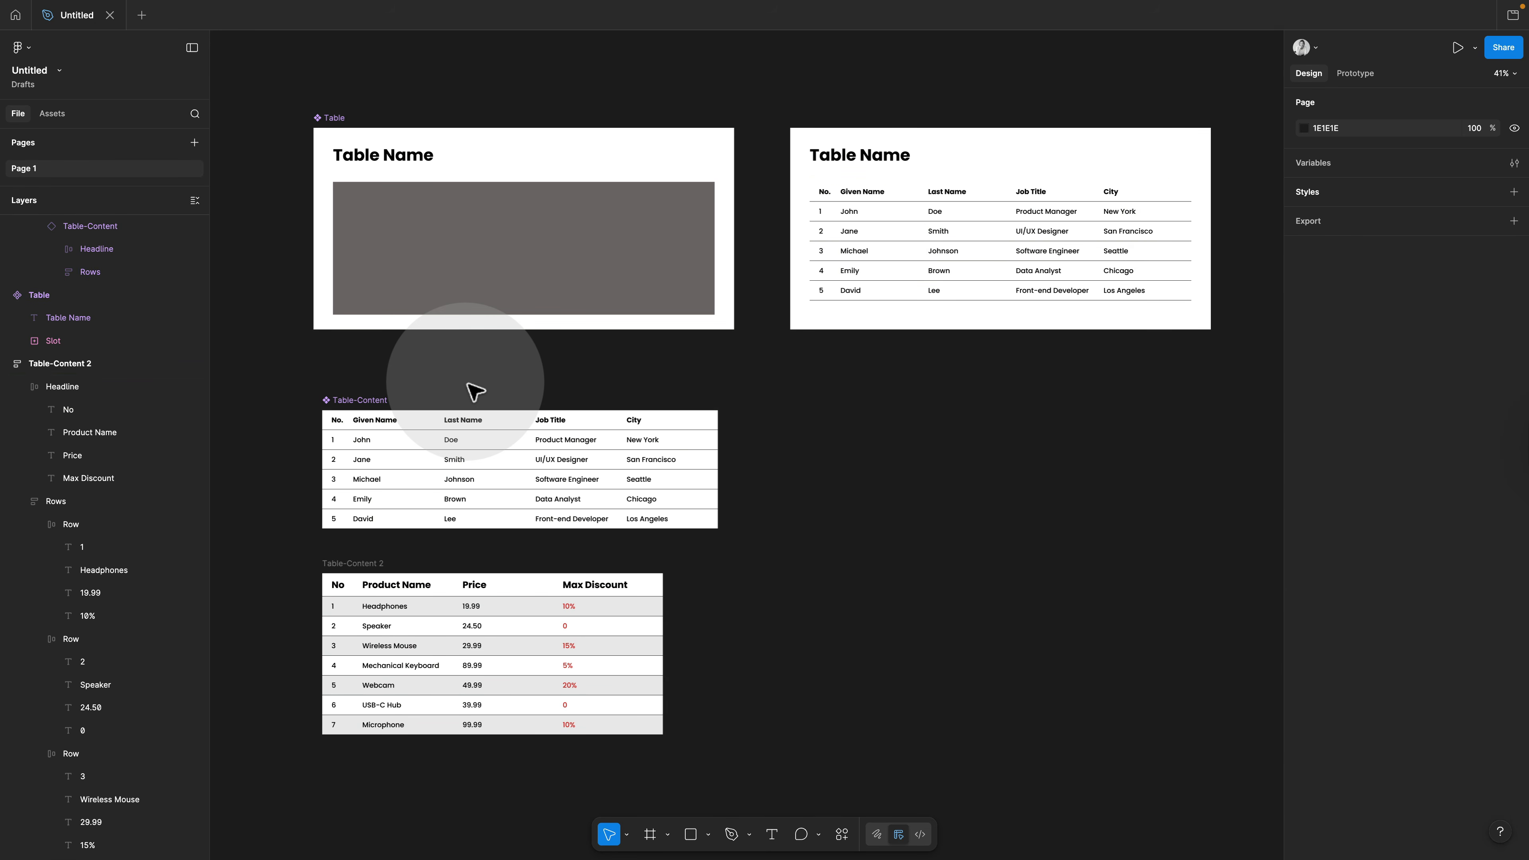
Move the Table-Content main component up to Y -3048 and extend its Rows frame to eight rows with generated data
left_click(368, 402)
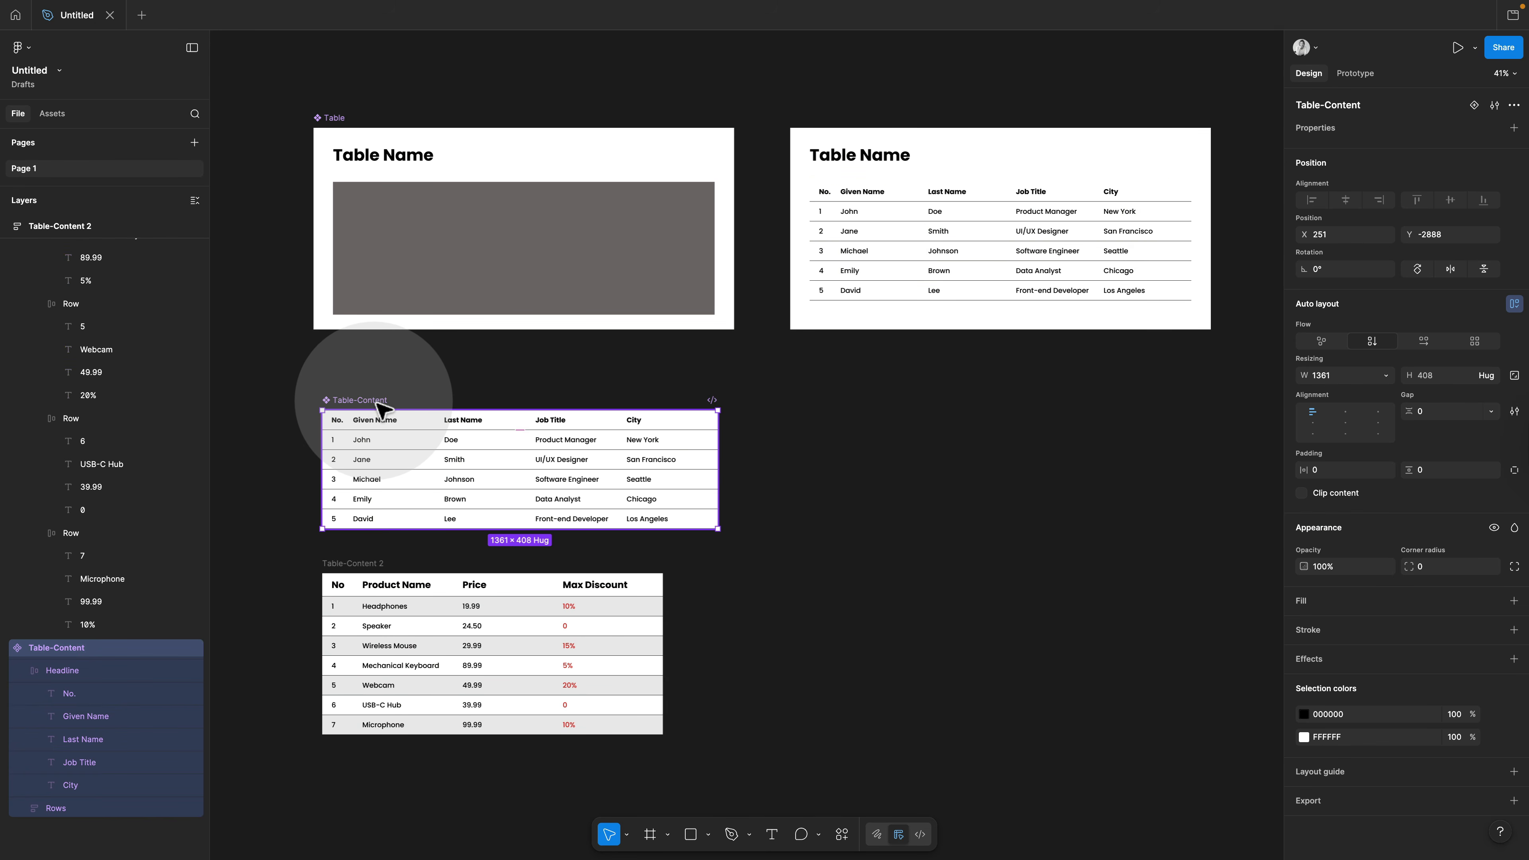
left_click_drag(379, 399, 376, 361)
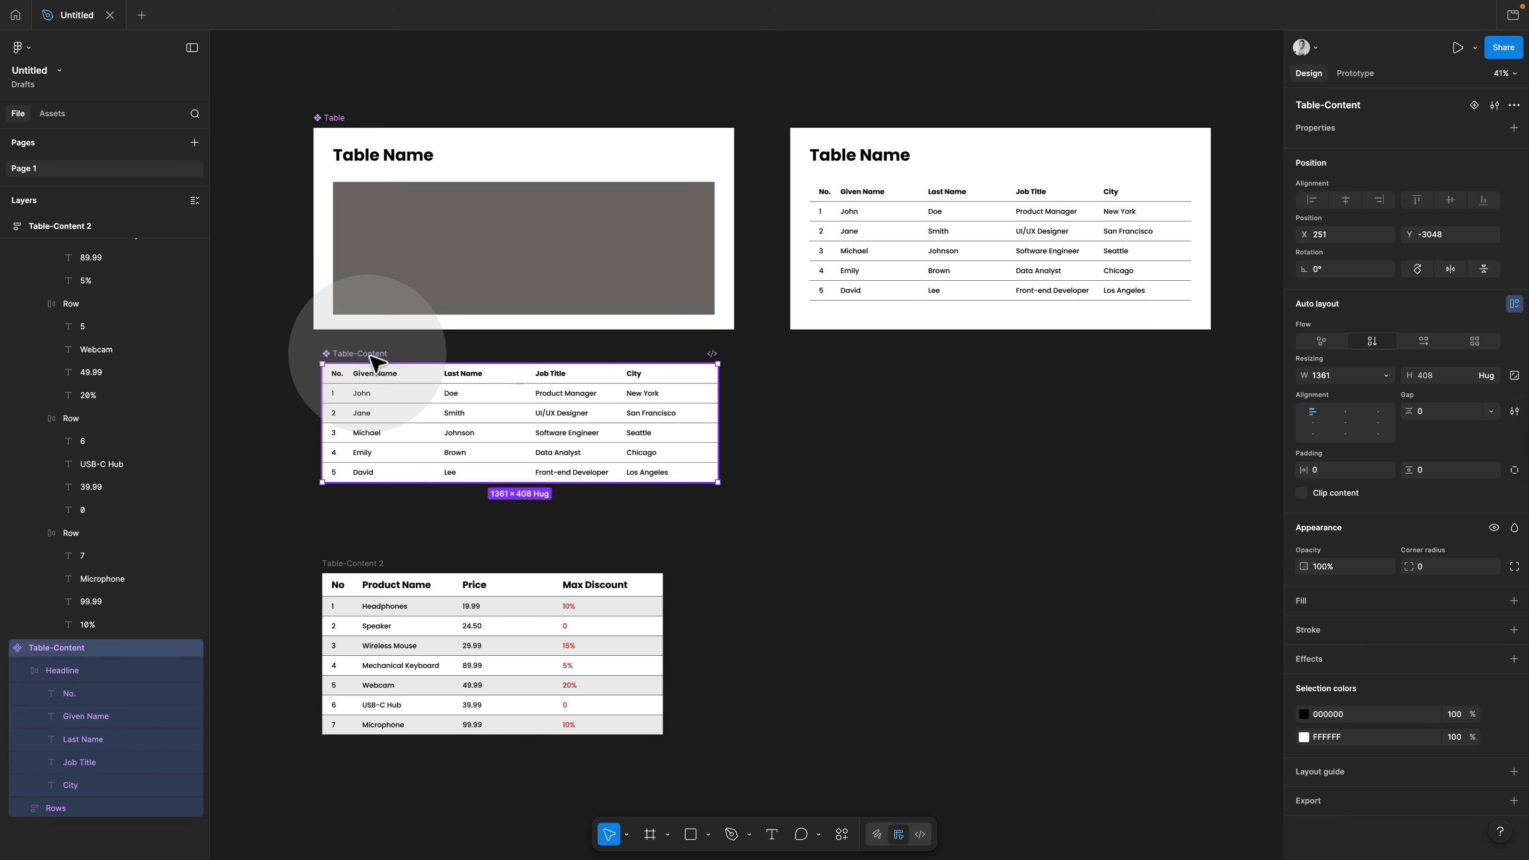
left_click(581, 444)
double_click(576, 438)
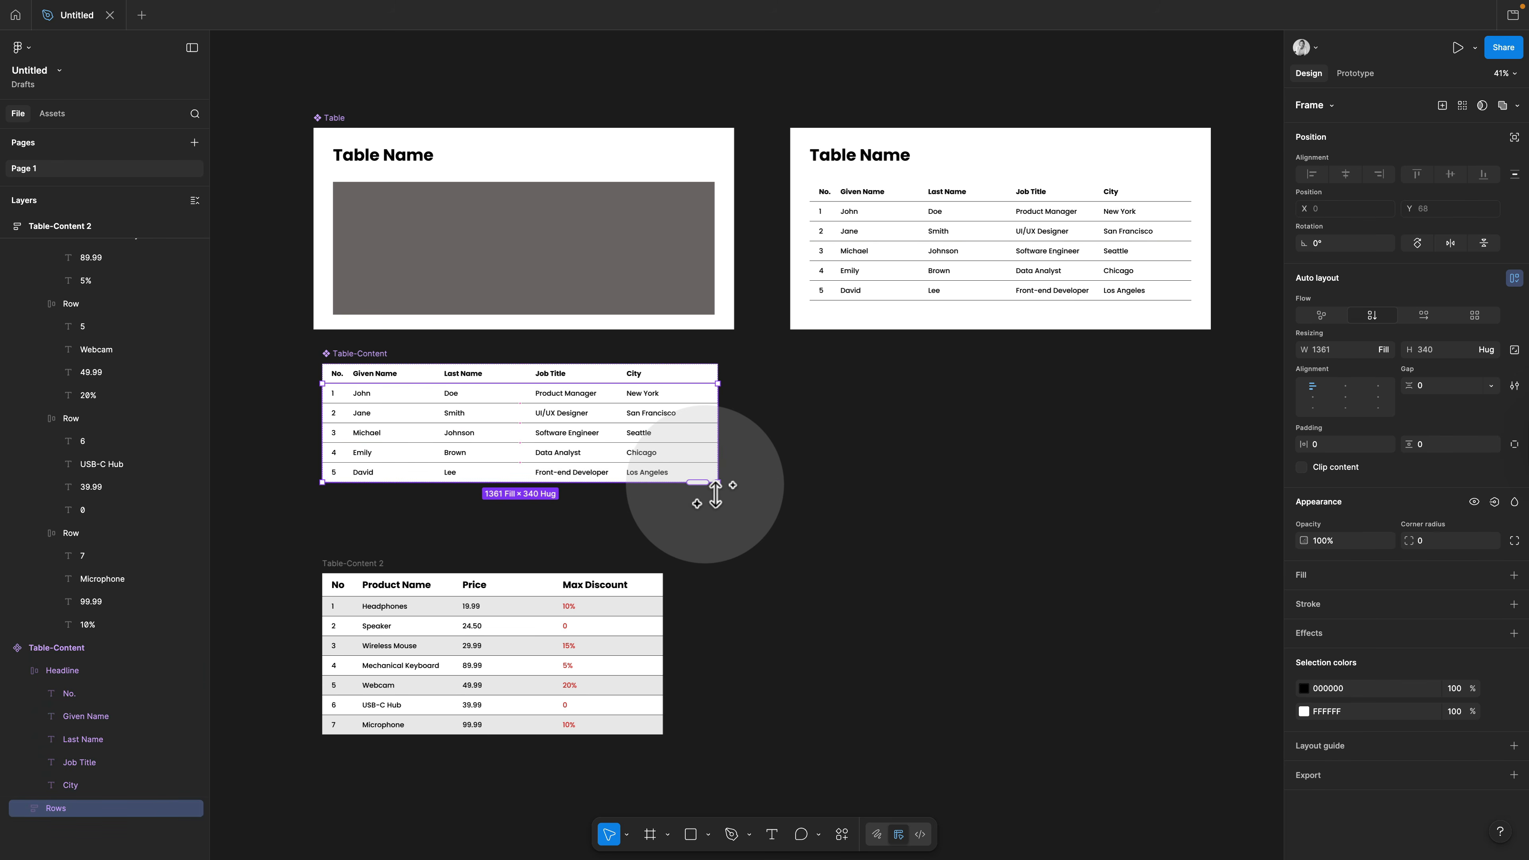
left_click_drag(715, 493, 722, 557)
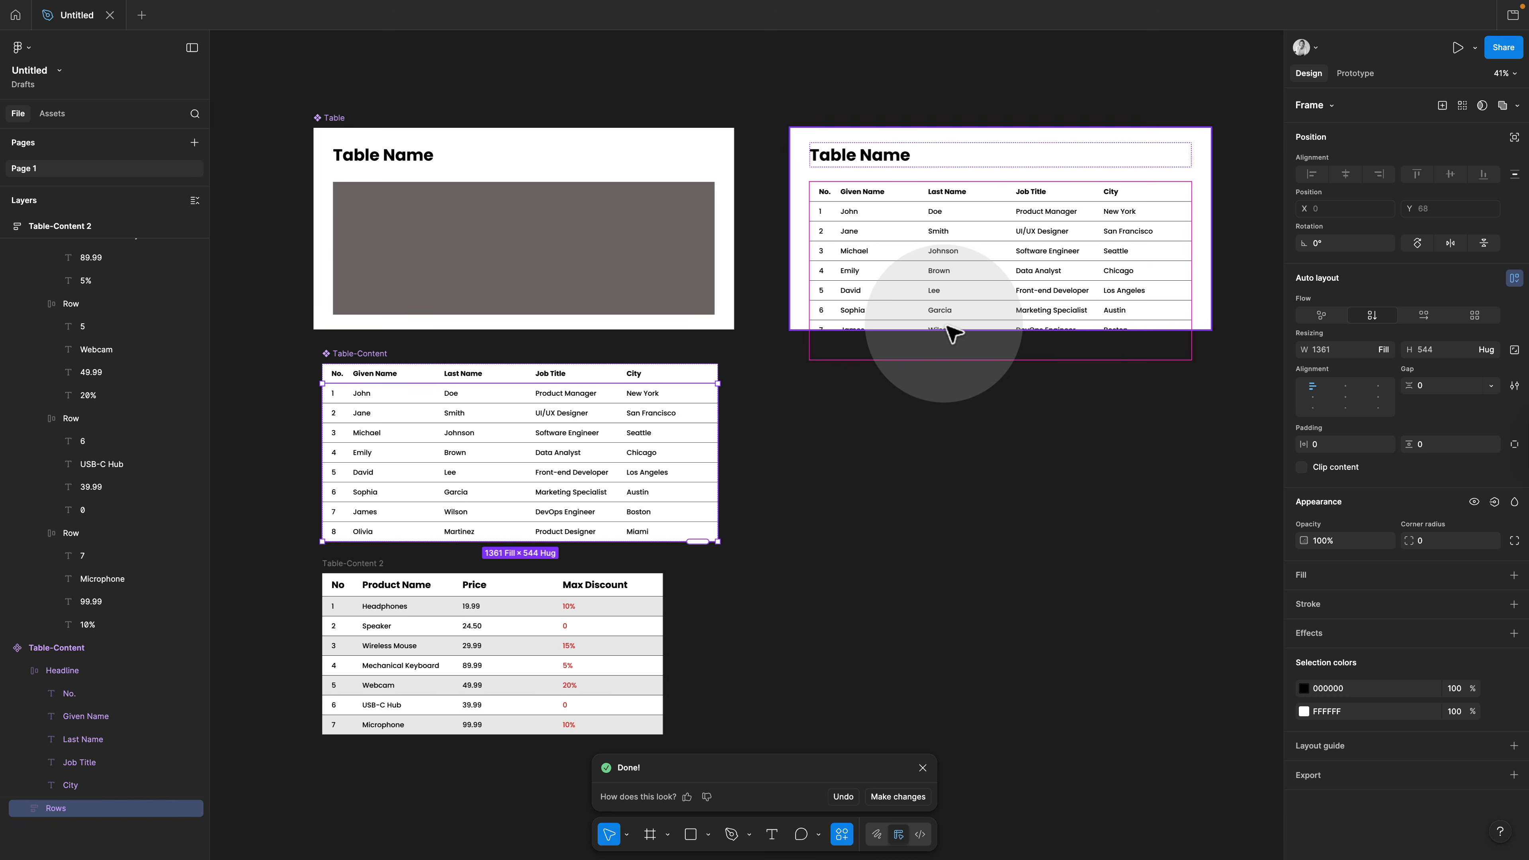
Set the height of the Table main component to hug its contents
left_click(718, 165)
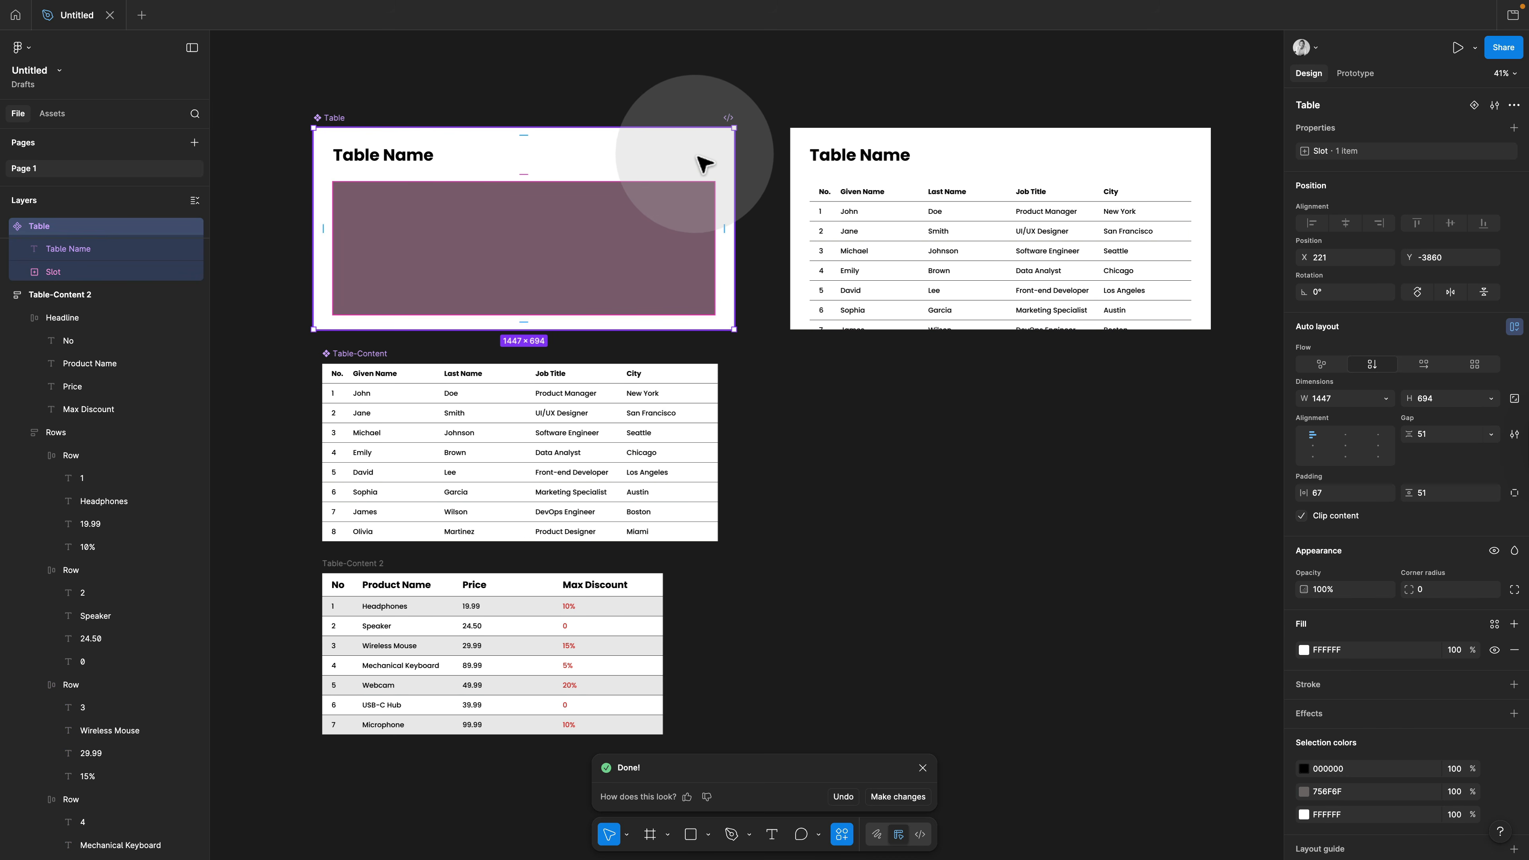
left_click(1463, 400)
left_click(1457, 419)
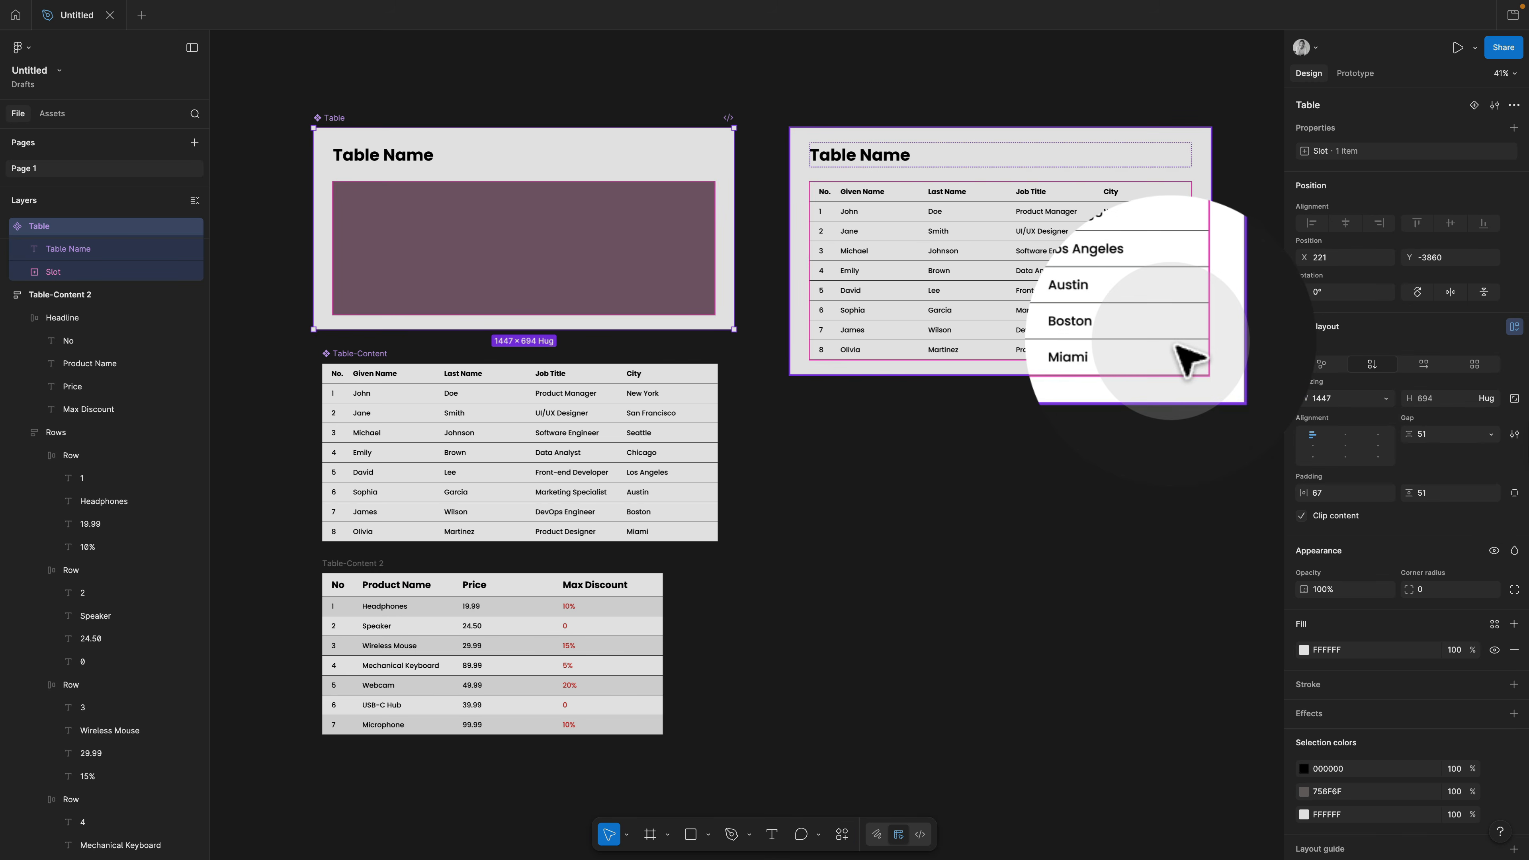
Shorten the Table-Content component's Rows frame to four rows and extend it again to eight with newly generated data
left_click(698, 494)
left_click(716, 509)
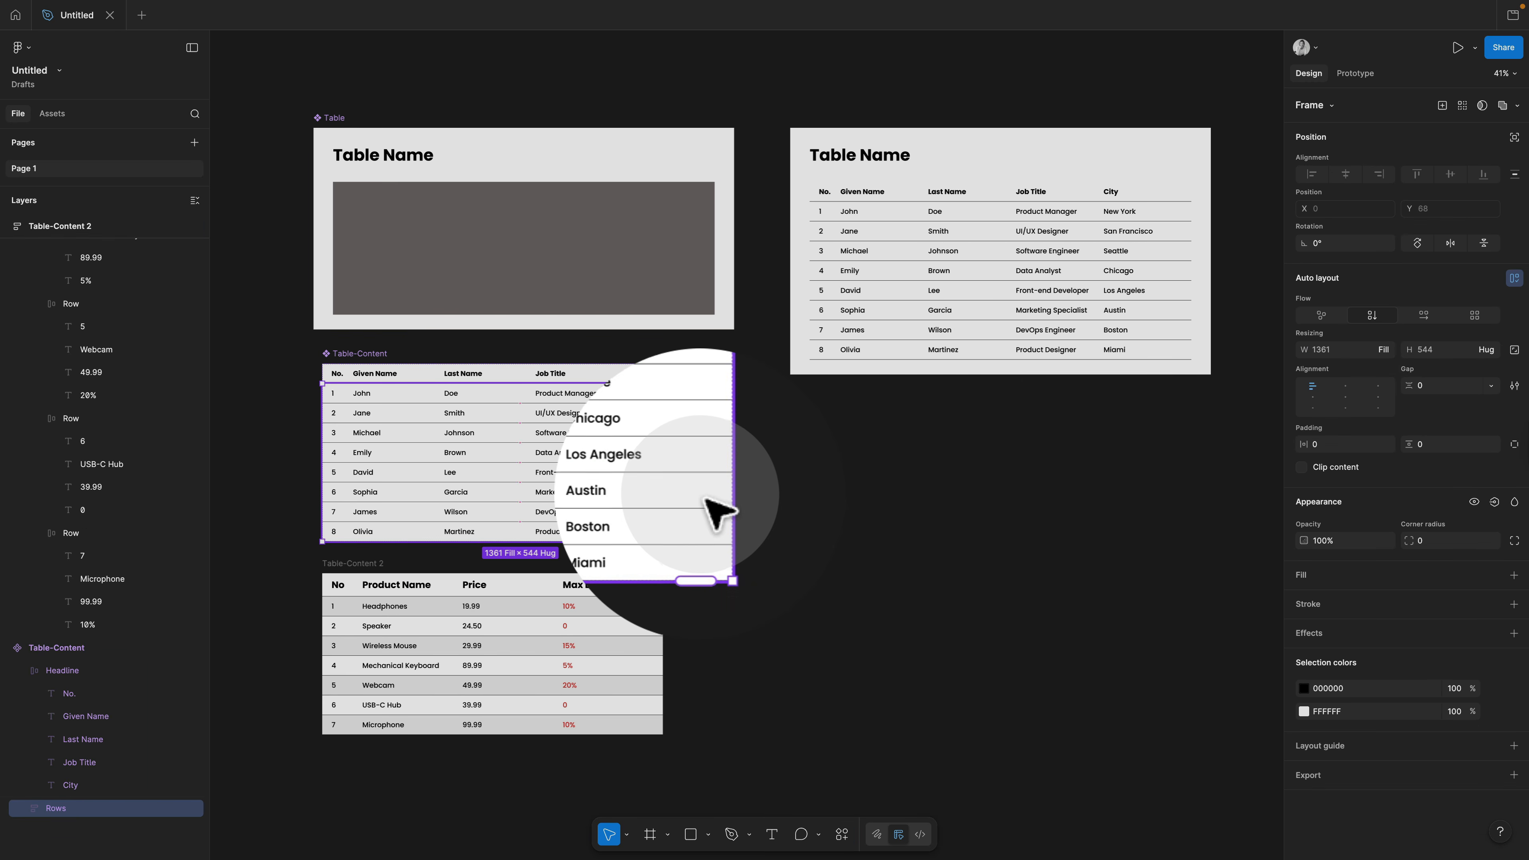
mouse_move(719, 545)
left_mouse_down()
mouse_move(707, 473)
mouse_move(707, 574)
mouse_move(700, 491)
mouse_move(715, 548)
left_mouse_up()
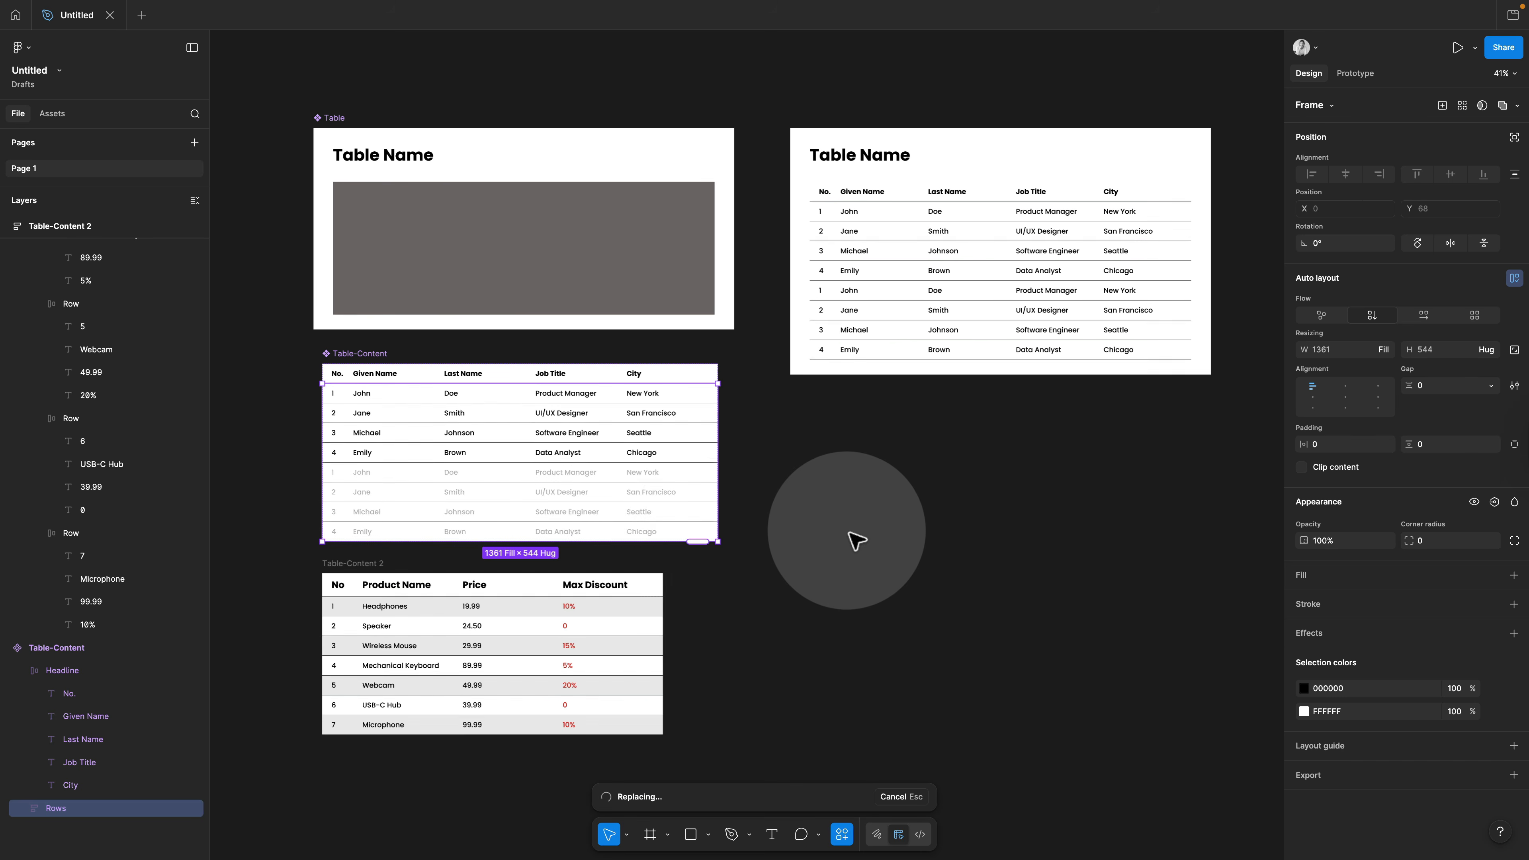
Place a copy of the filled Table instance directly below it and select the copy's slot
left_click_drag(970, 158, 1029, 446)
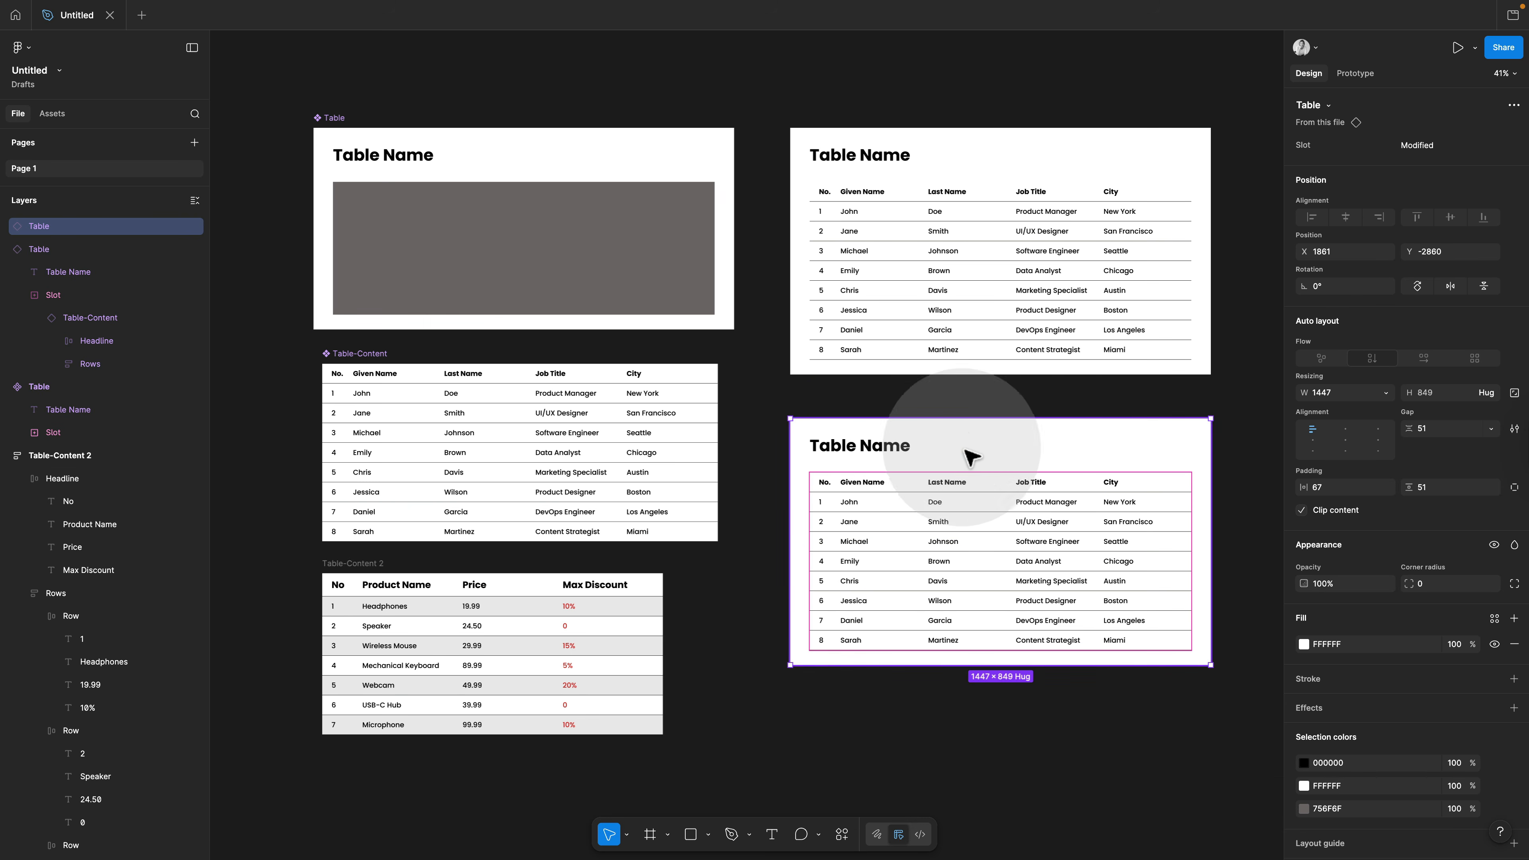
left_click(1031, 570)
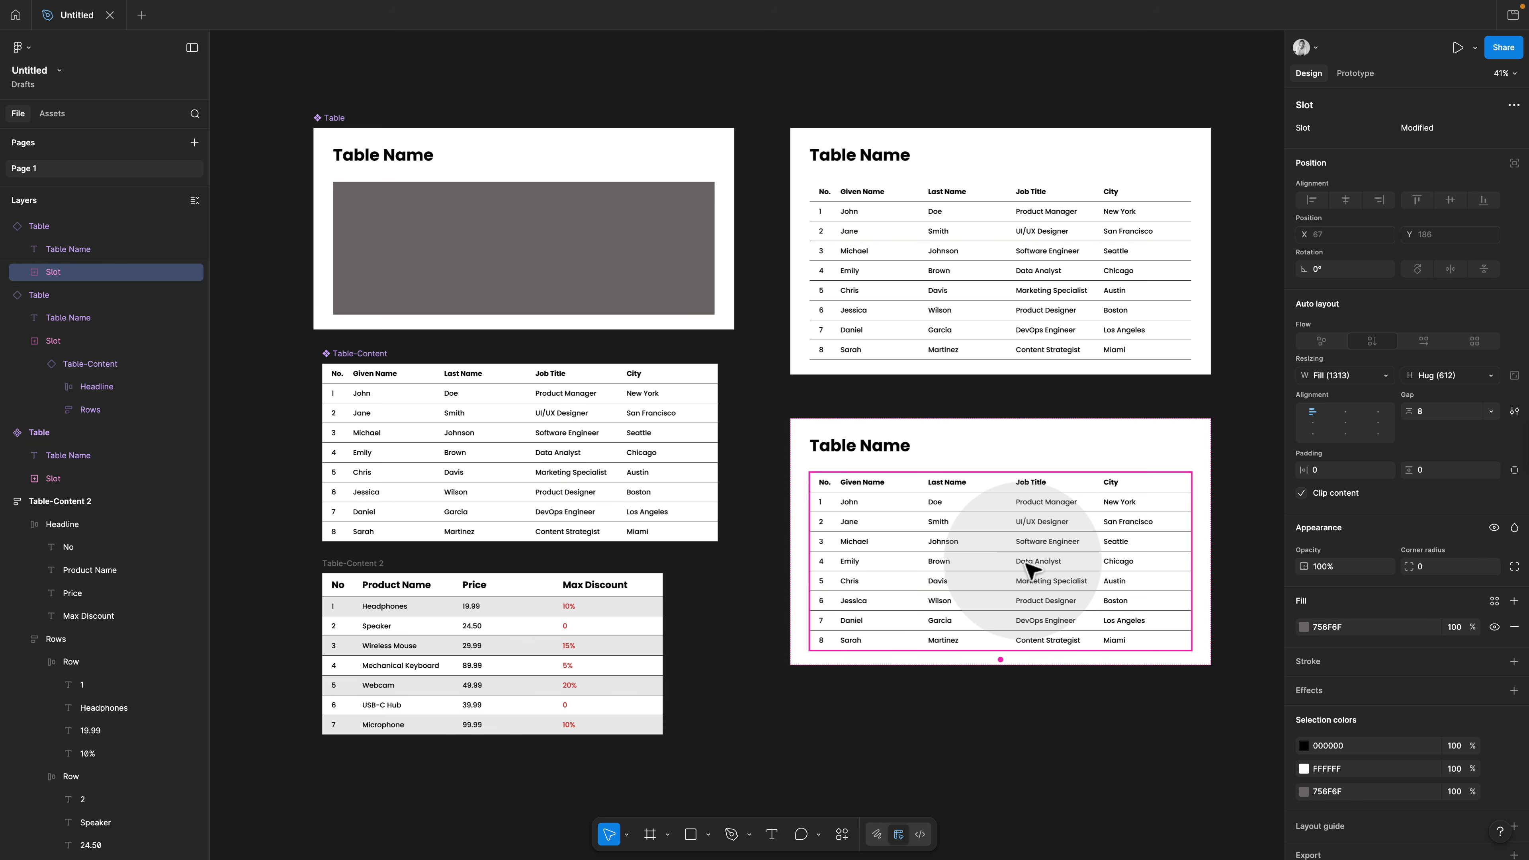
Clear the slot content of the lower Table instance and change the upper instance's title to Team
key("BackSpace")
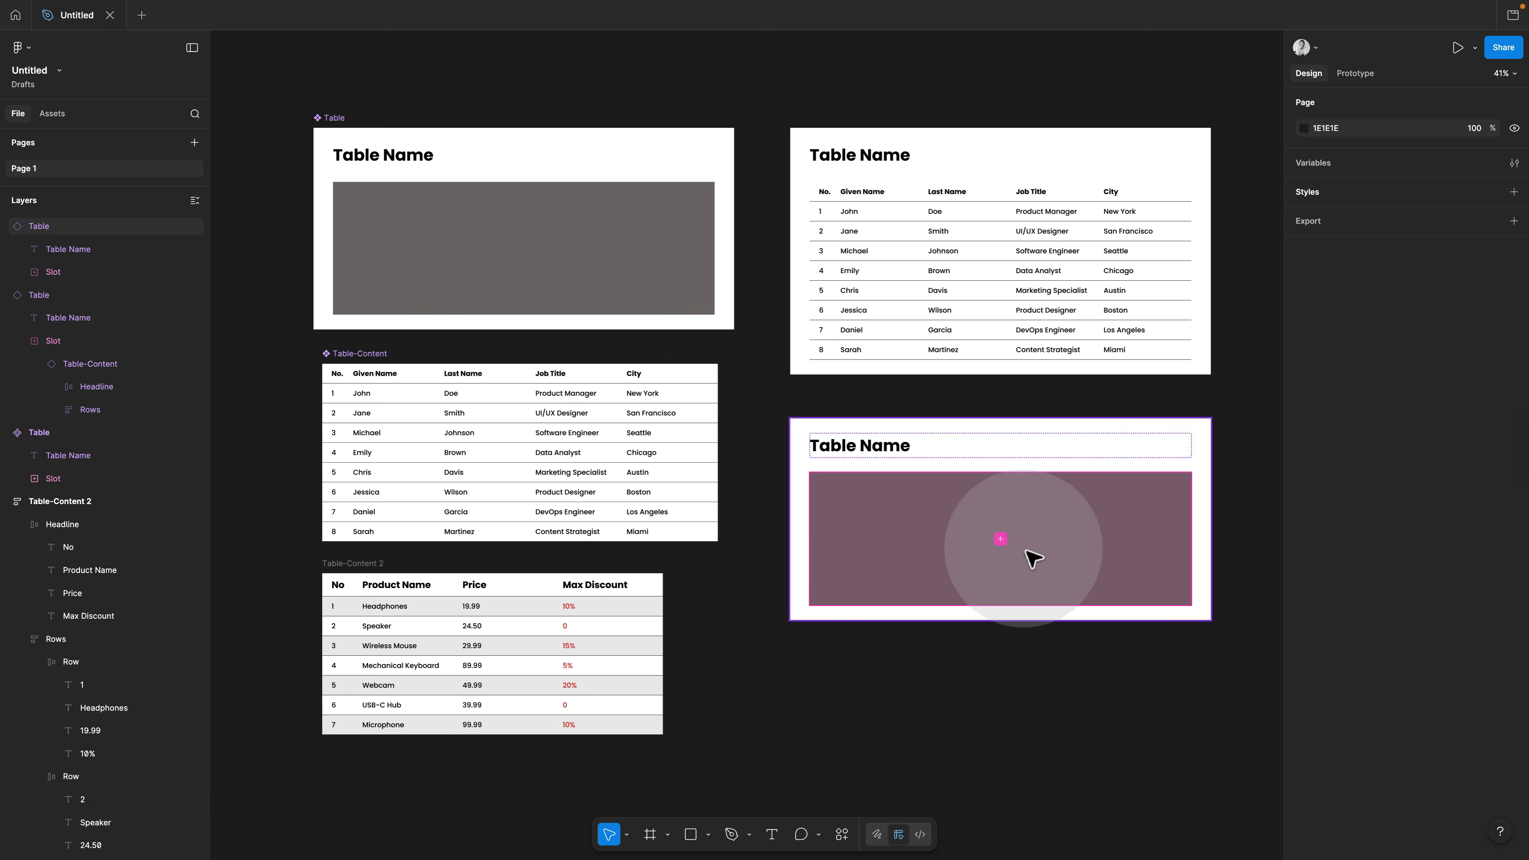
left_click(889, 158, "super")
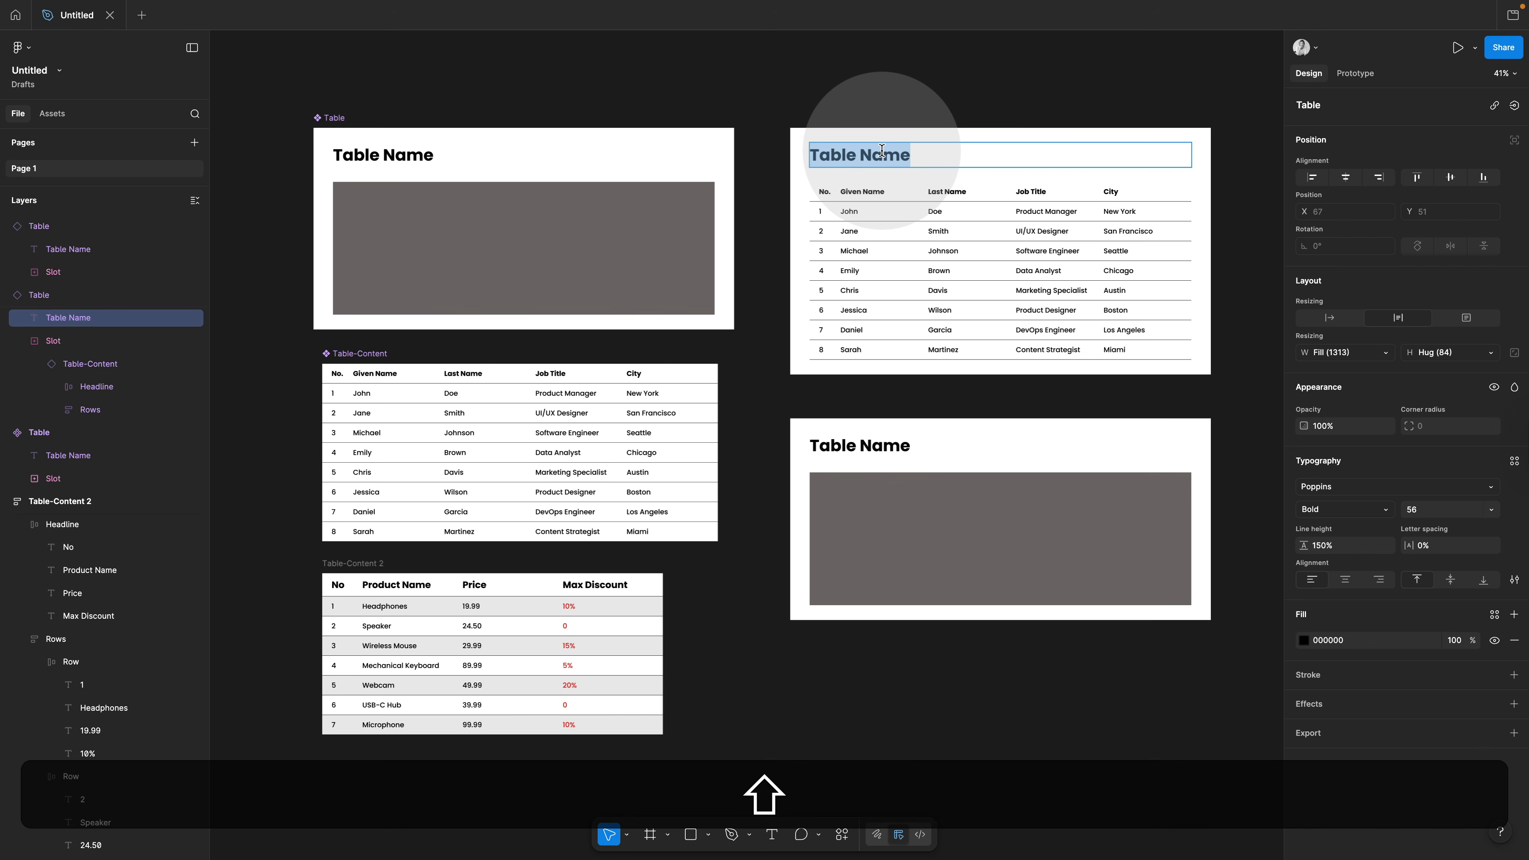
type("Team")
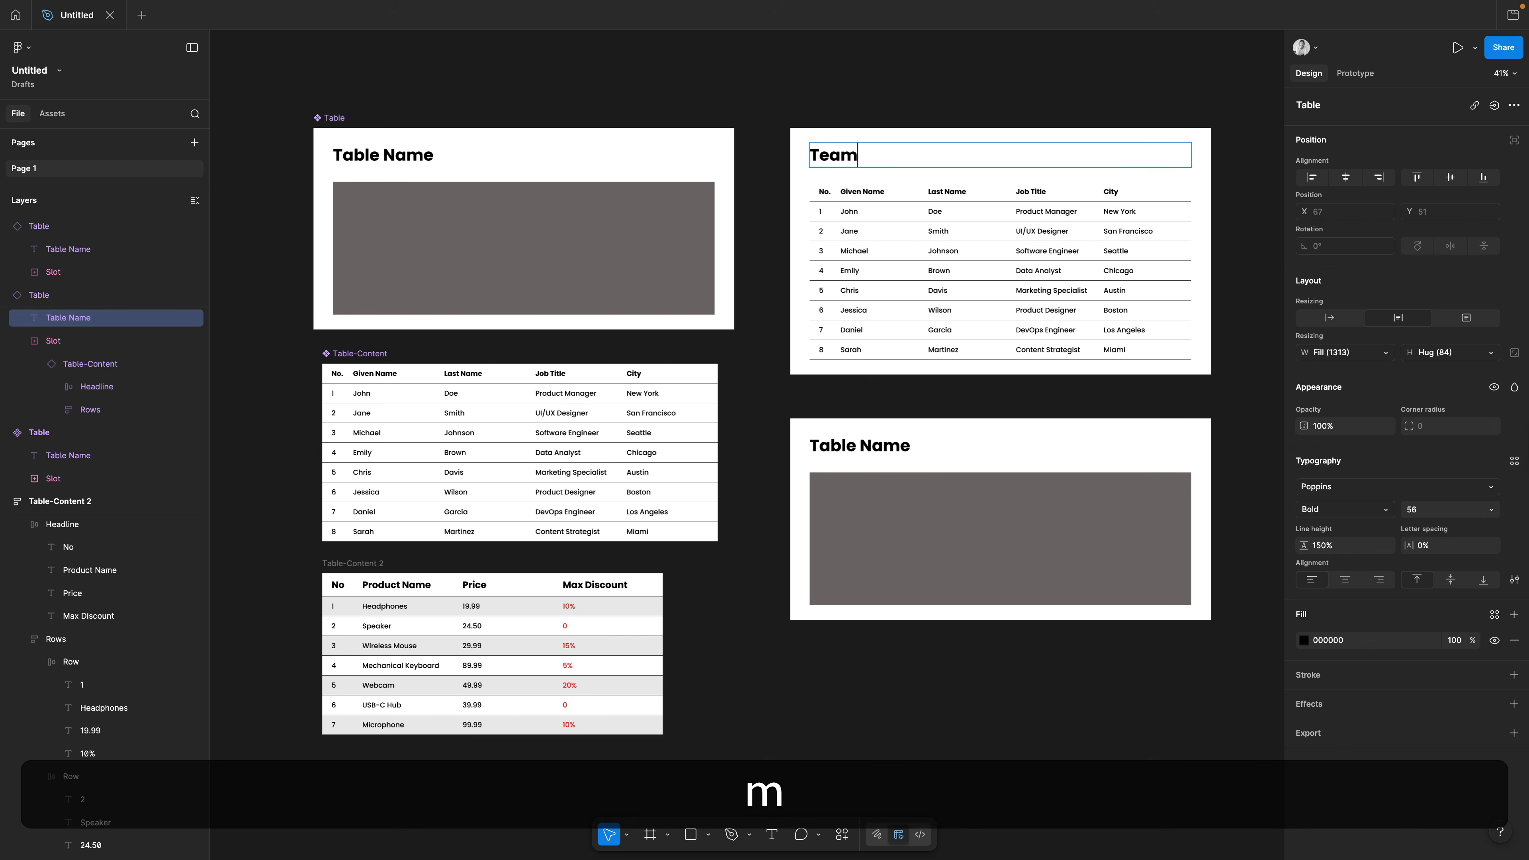
left_click(945, 524)
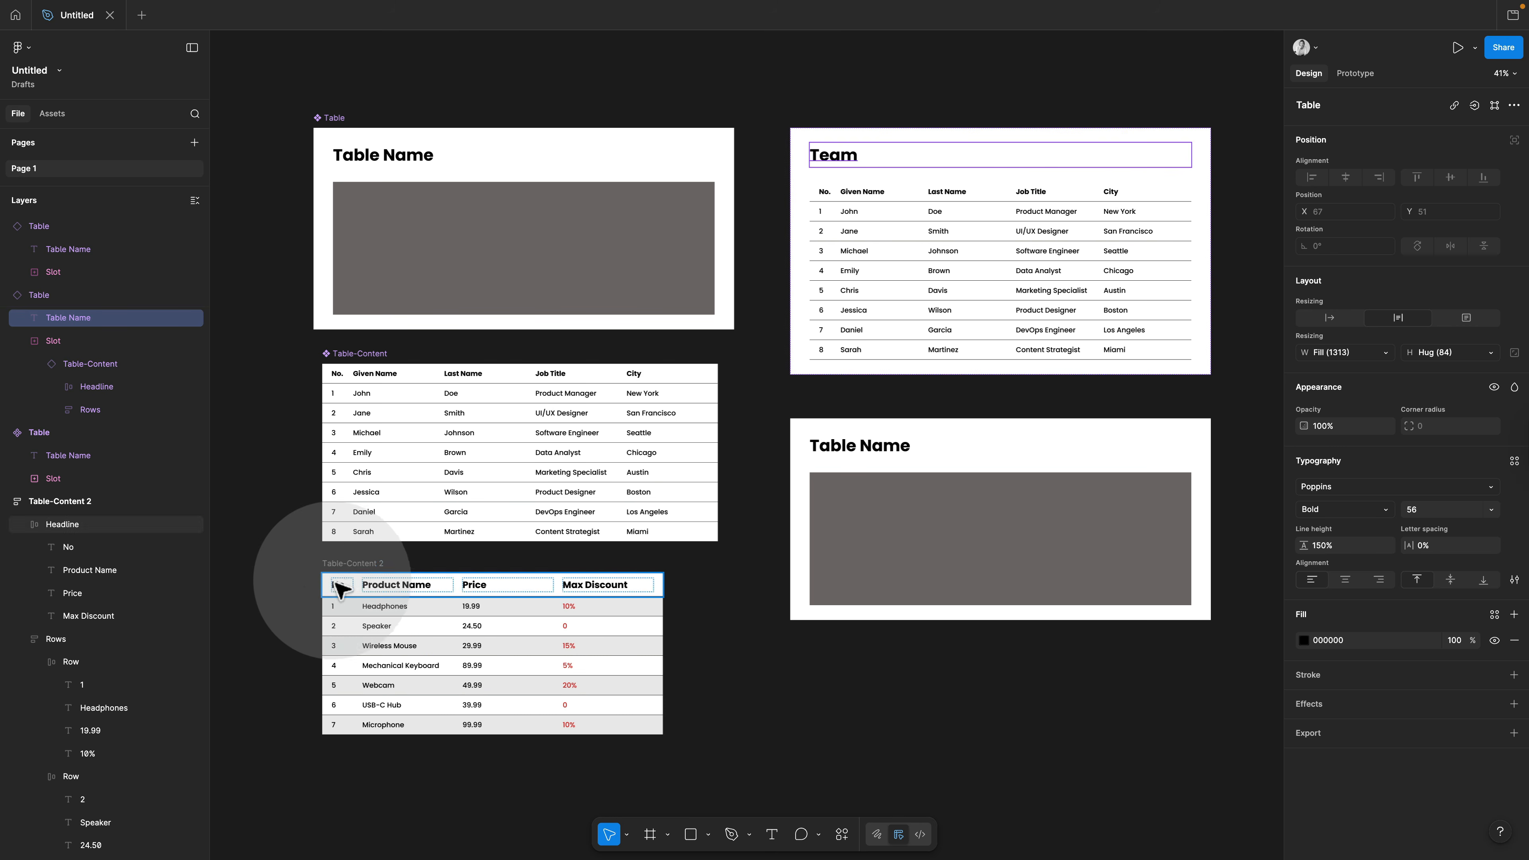
Place a copy of the Table-Content 2 frame in the lower Table instance's slot and set its width to fill container
left_click(418, 564)
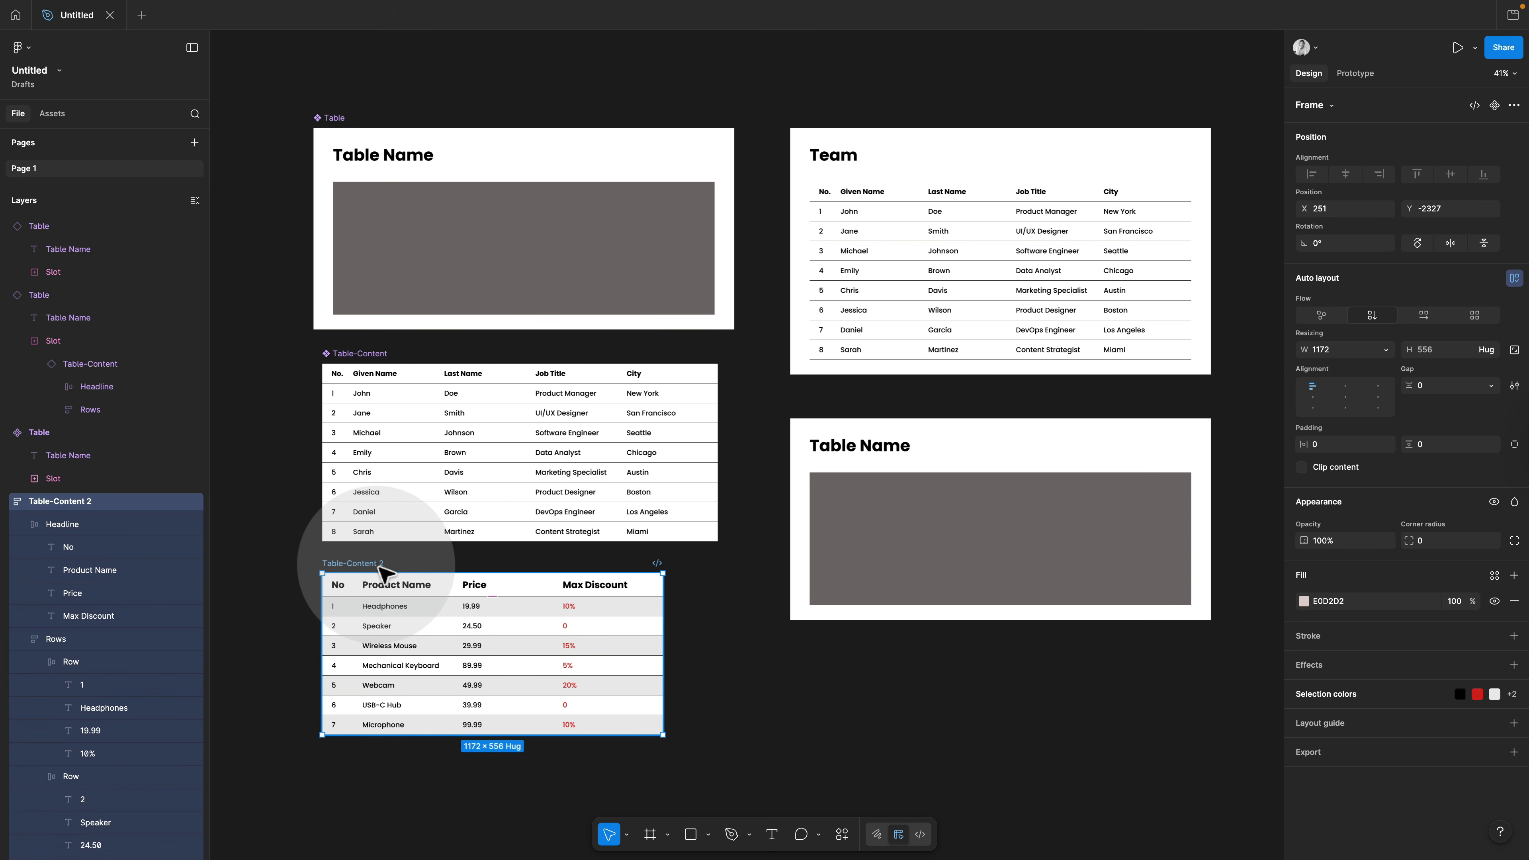
left_click_drag(381, 571, 906, 520)
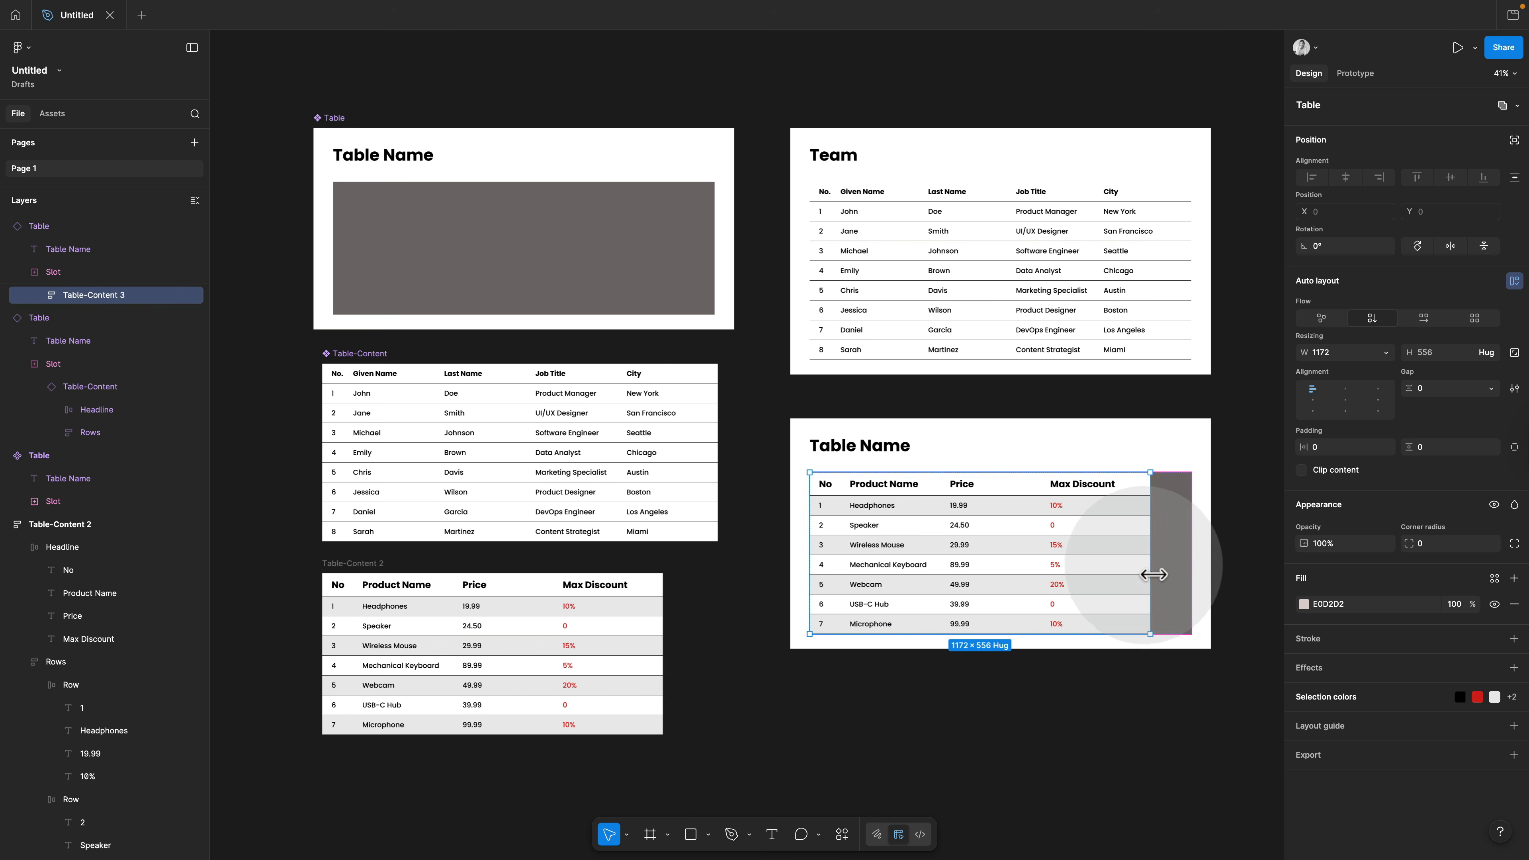
double_click(1124, 573)
left_click(1181, 520)
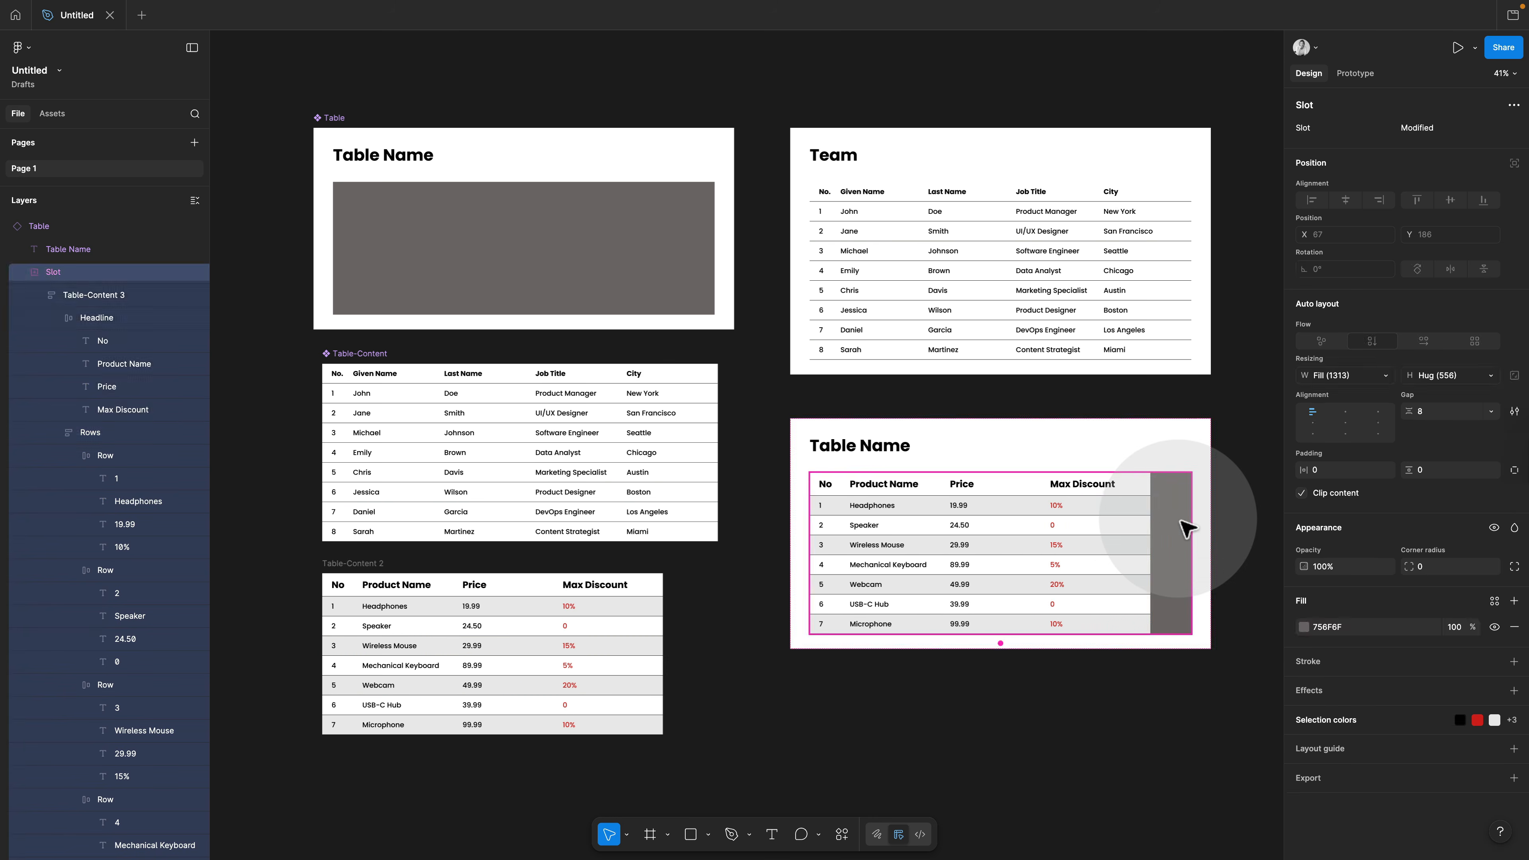
double_click(1116, 513)
left_click(1386, 353)
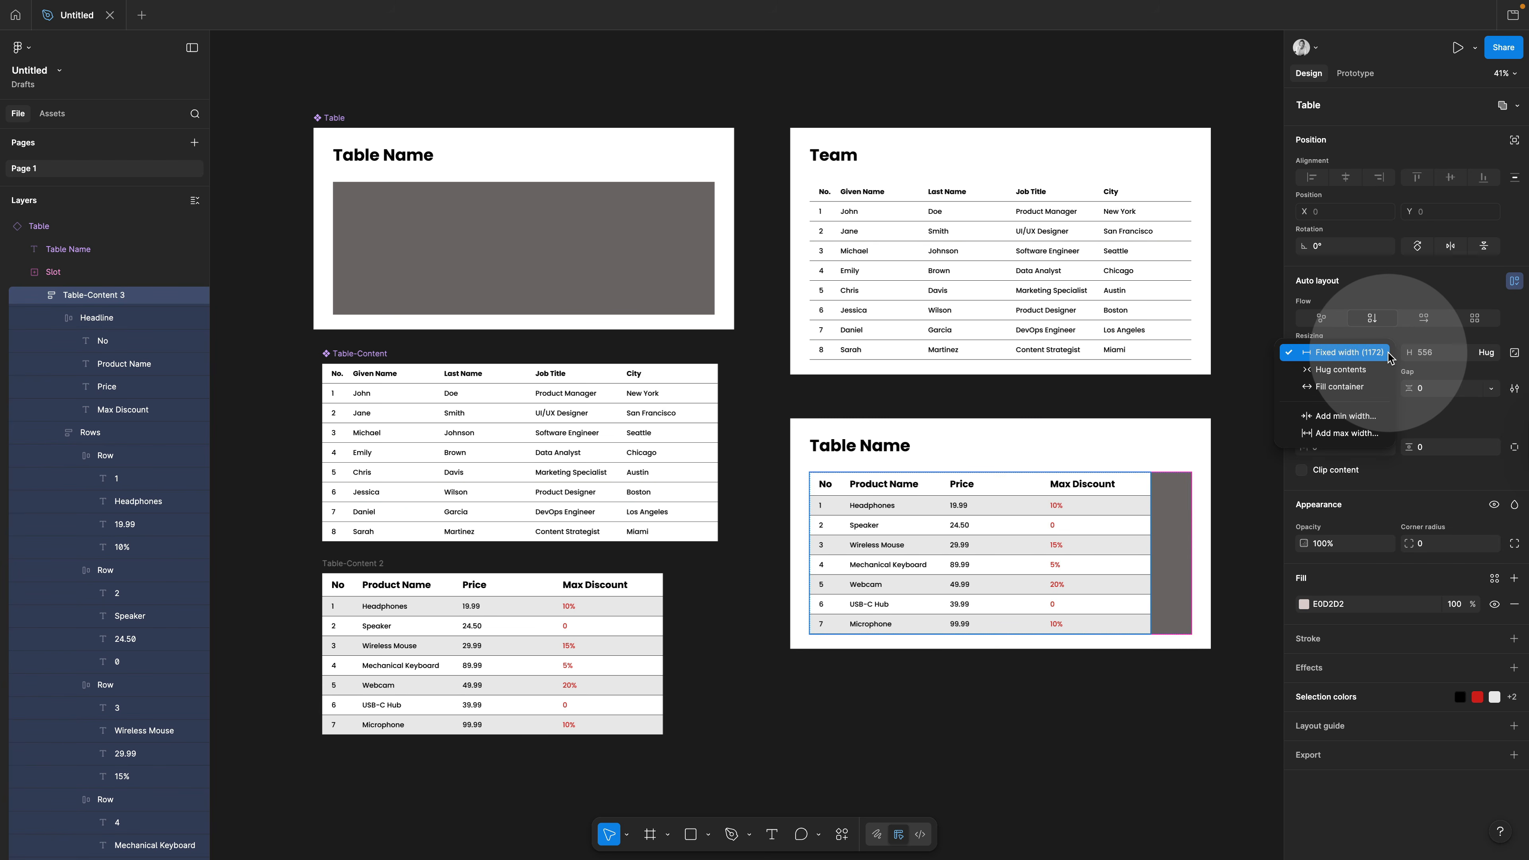
left_click(1382, 387)
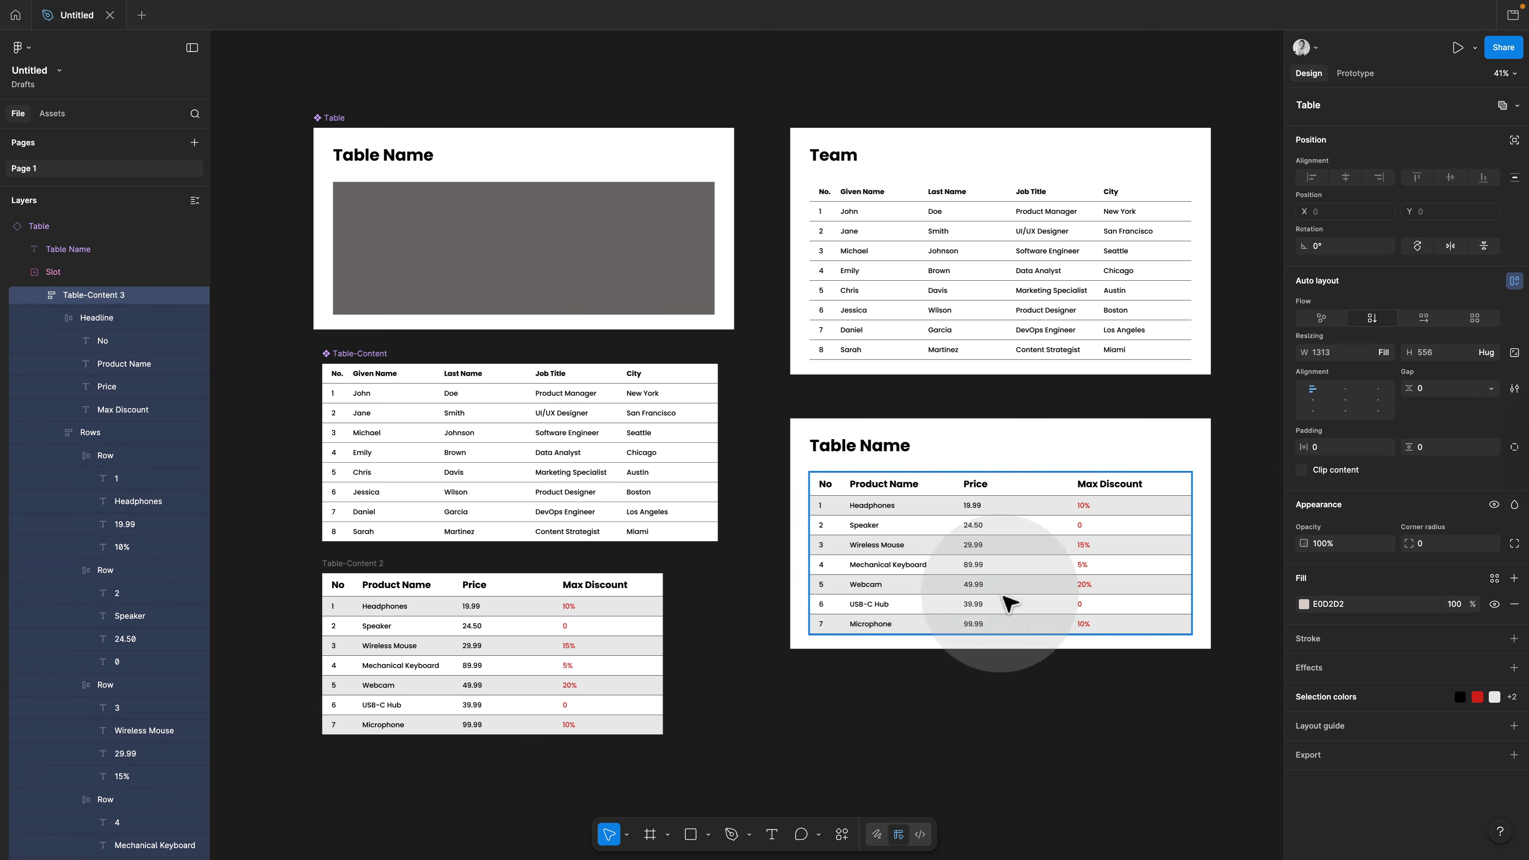
Extend the Rows frame of Table-Content 2 to ten rows with generated product data
left_click(605, 721)
left_click(724, 660)
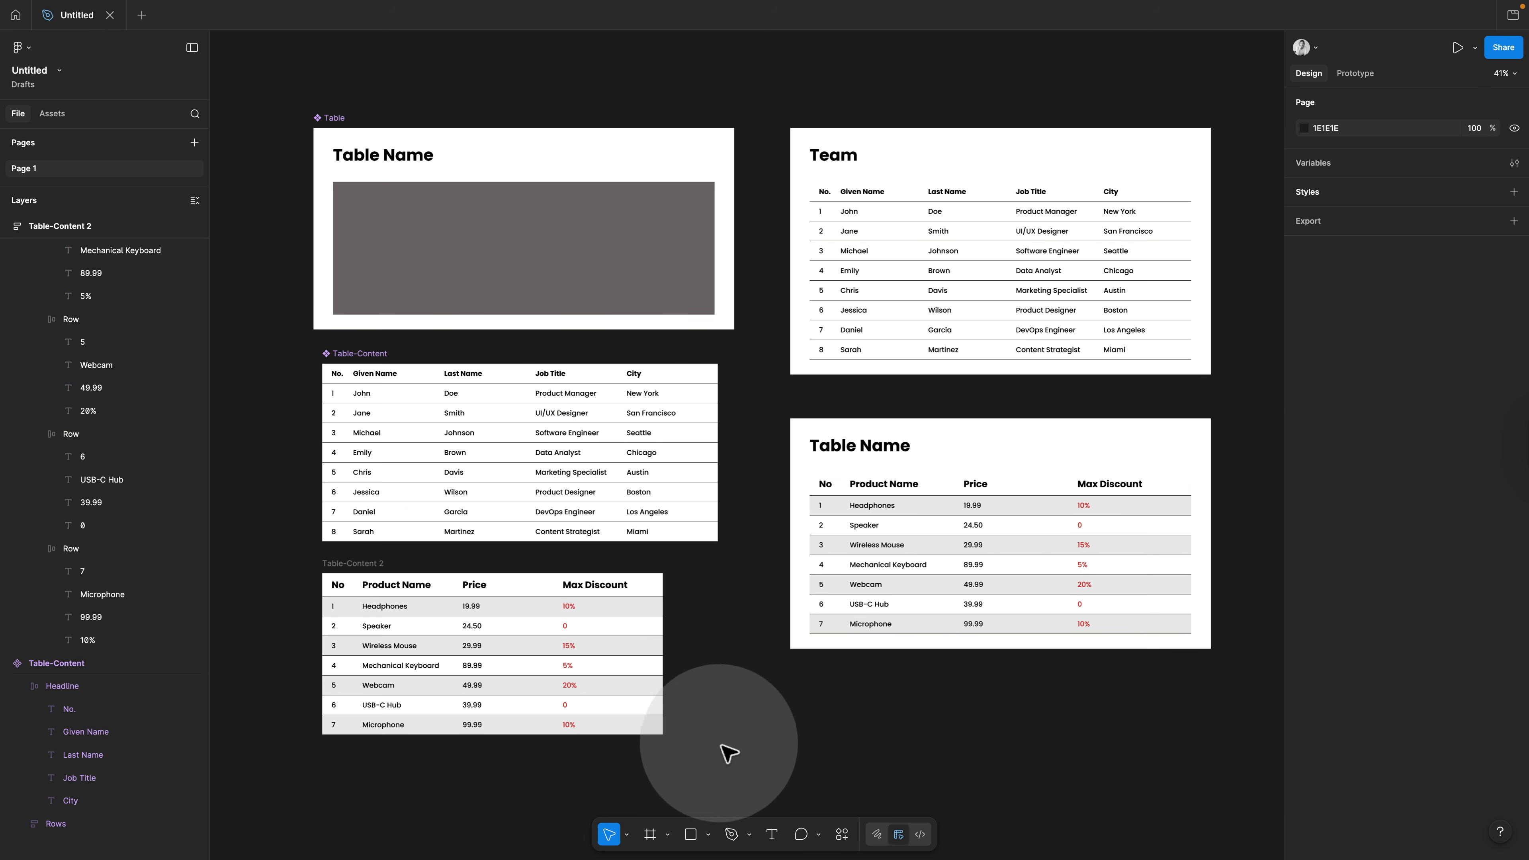
left_click(620, 719)
left_click_drag(644, 735, 654, 797)
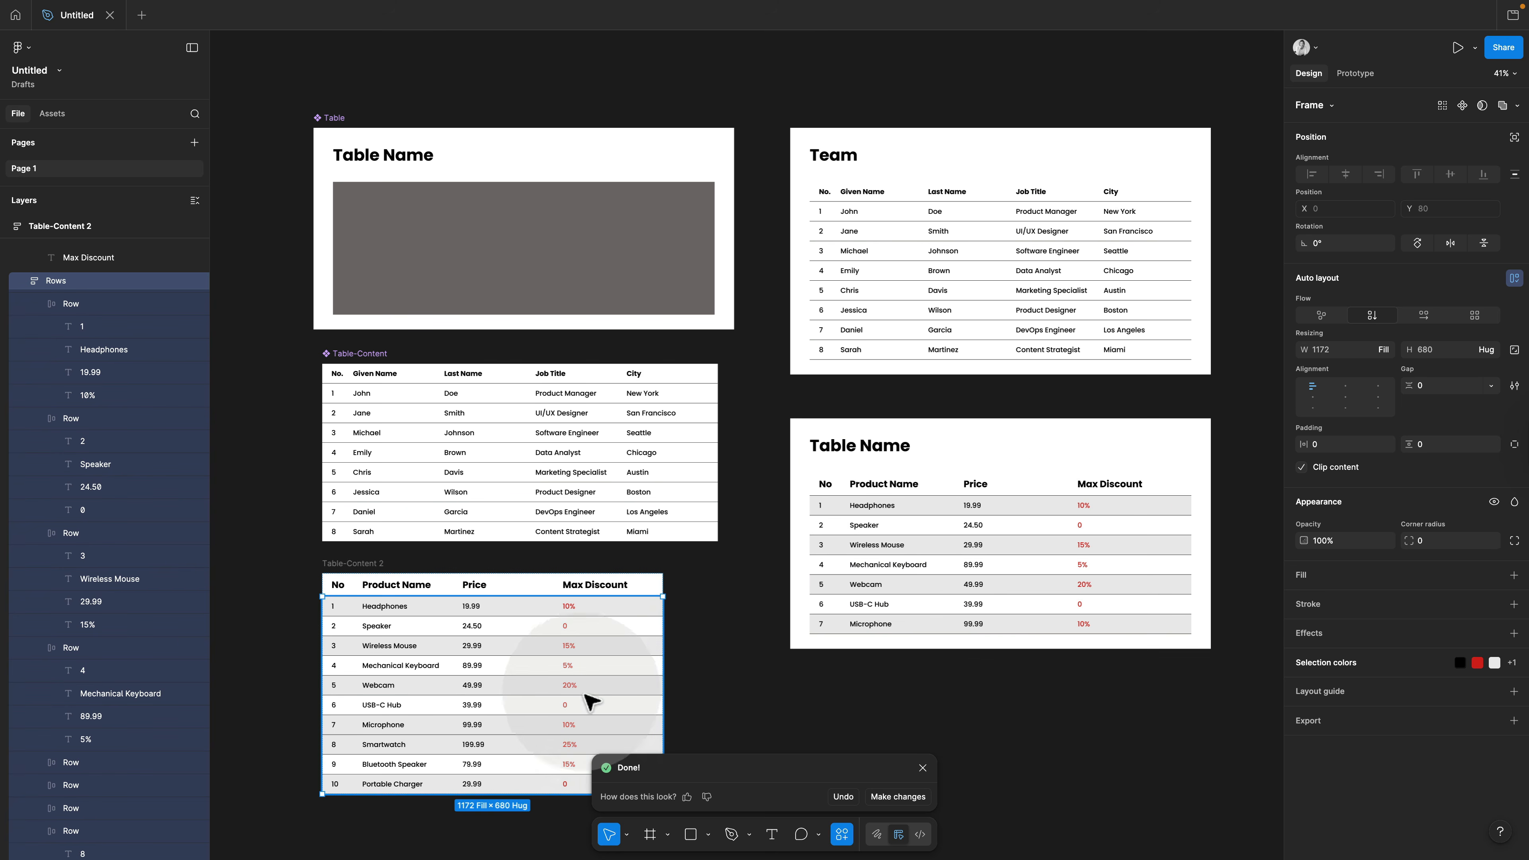
left_click(819, 572)
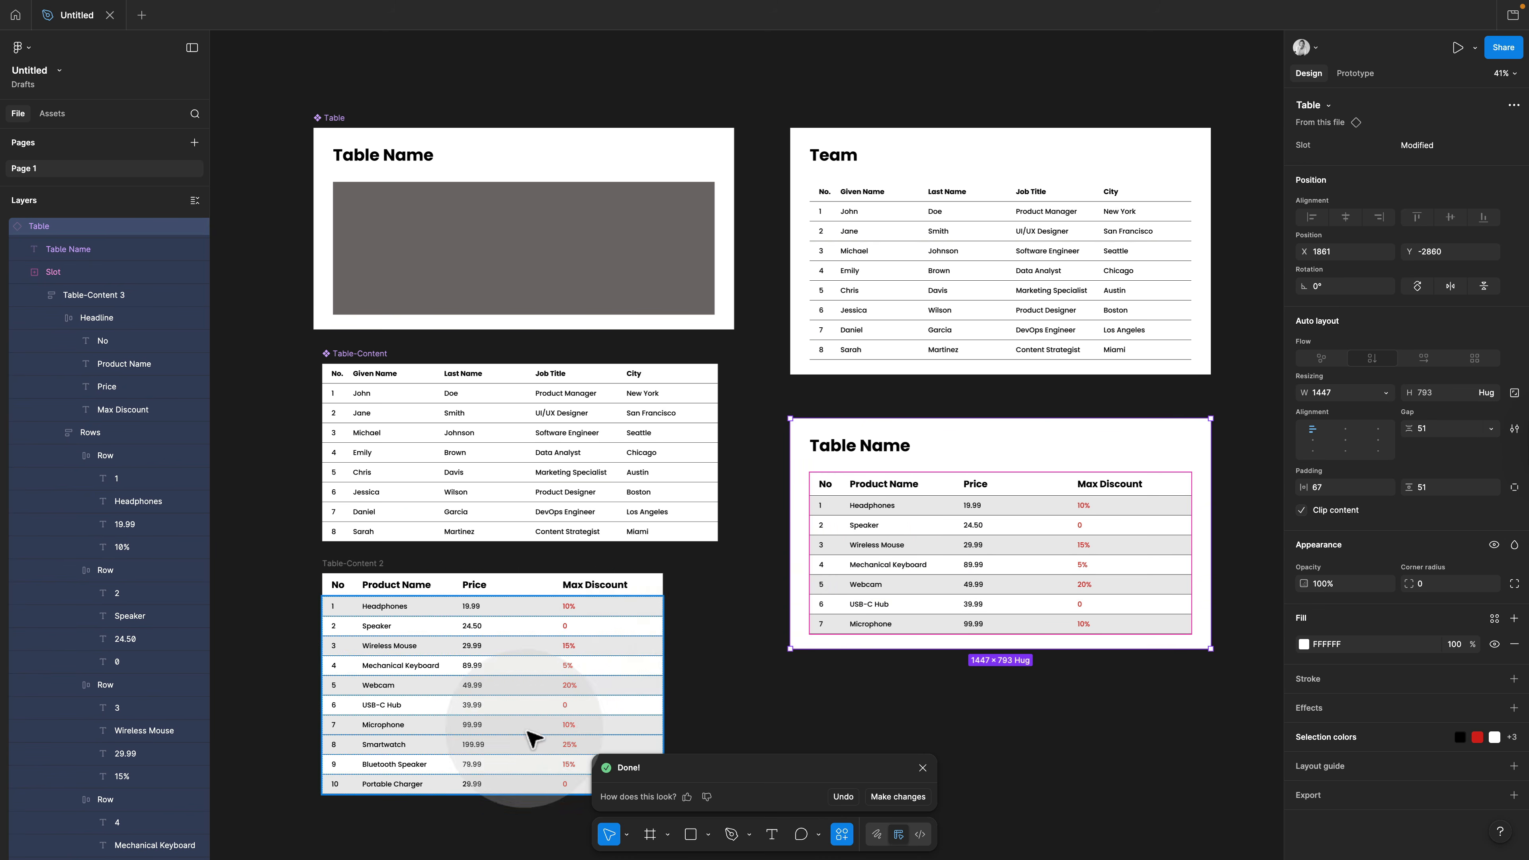
Convert the Table-Content 2 frame into a main component
left_click(727, 581)
left_click(372, 568)
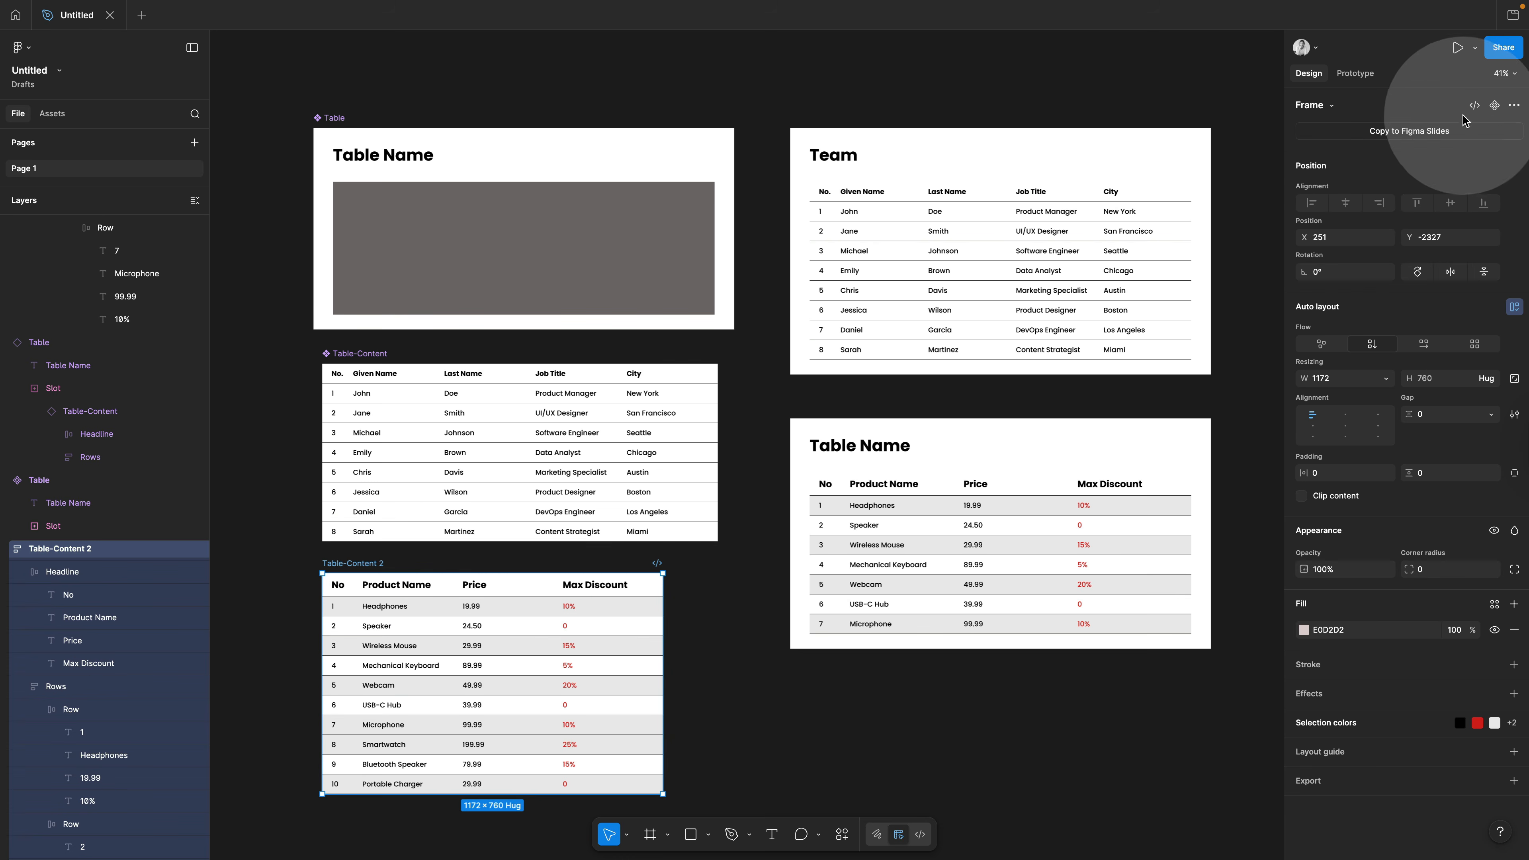
left_click(1496, 107)
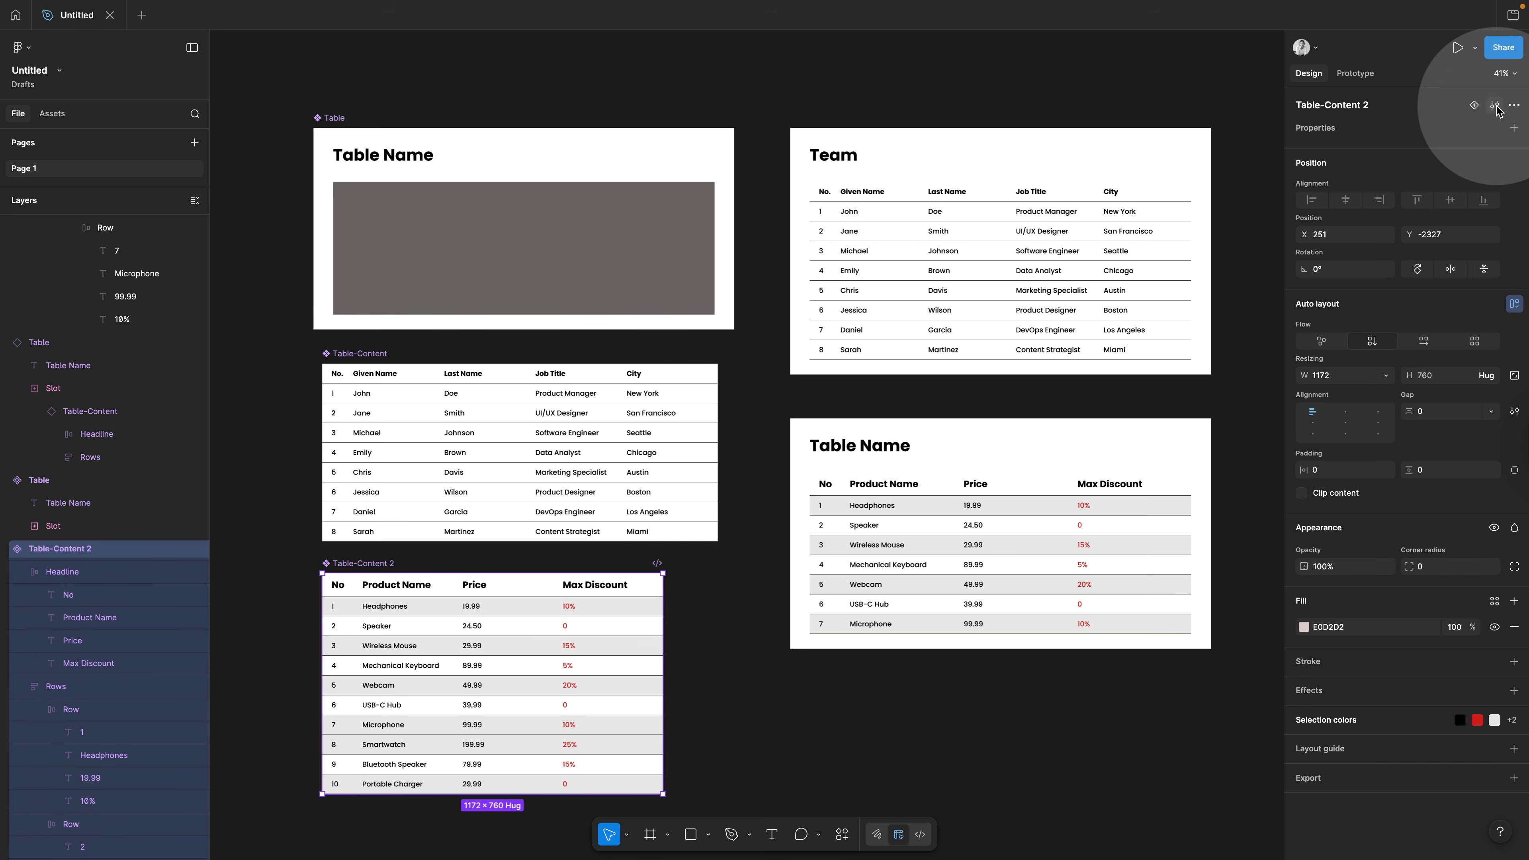
Replace the lower Table instance's slot content with an instance of the Table-Content 2 component, with its width set to fill container
double_click(1037, 564)
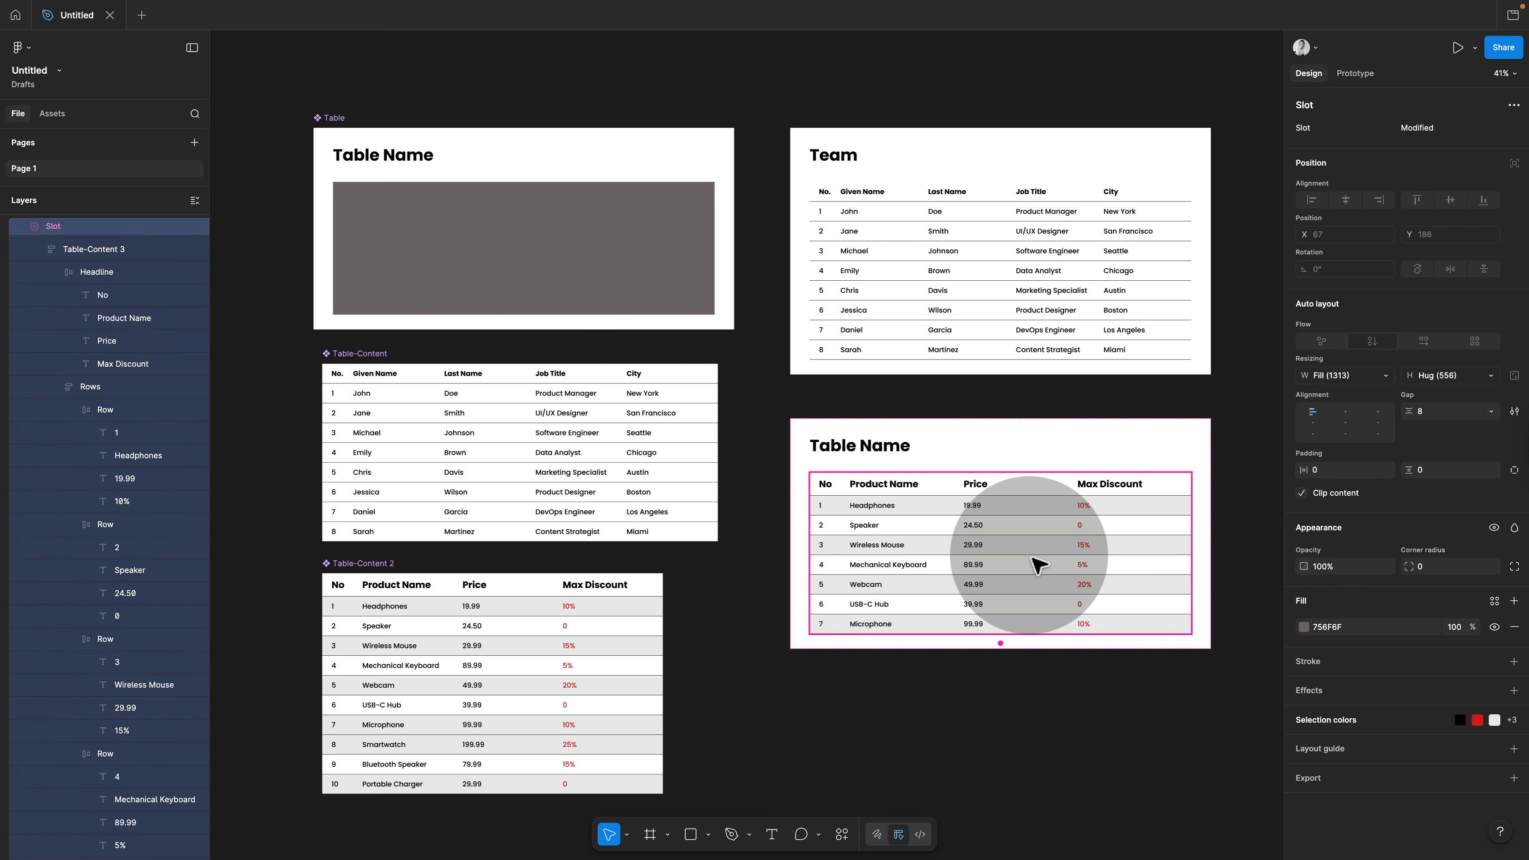
key("Return")
key("BackSpace")
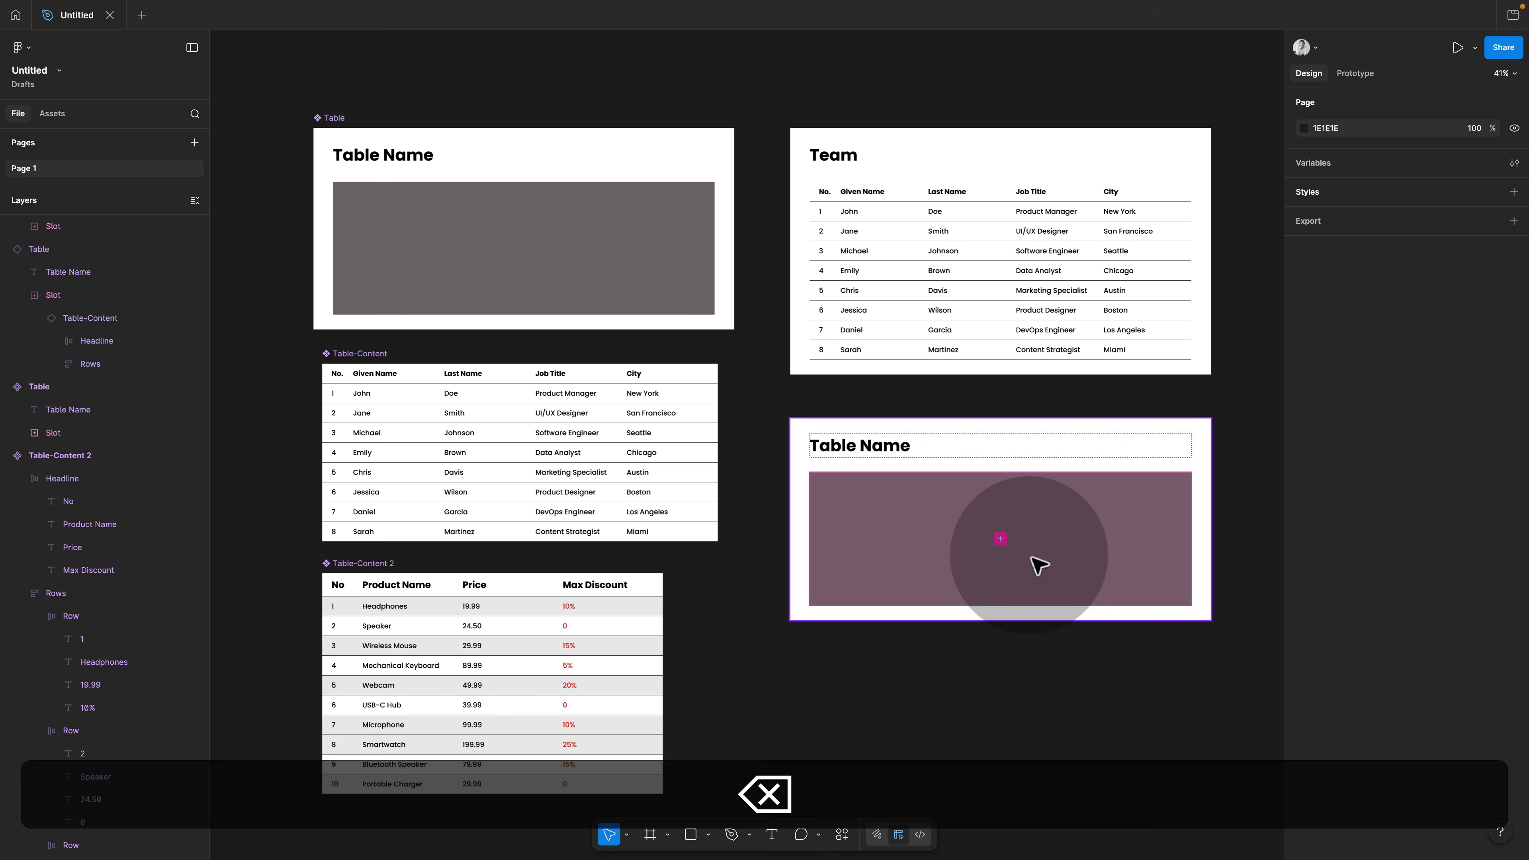
left_click(609, 618)
left_click_drag(566, 632, 865, 643)
left_click_drag(764, 683, 994, 566)
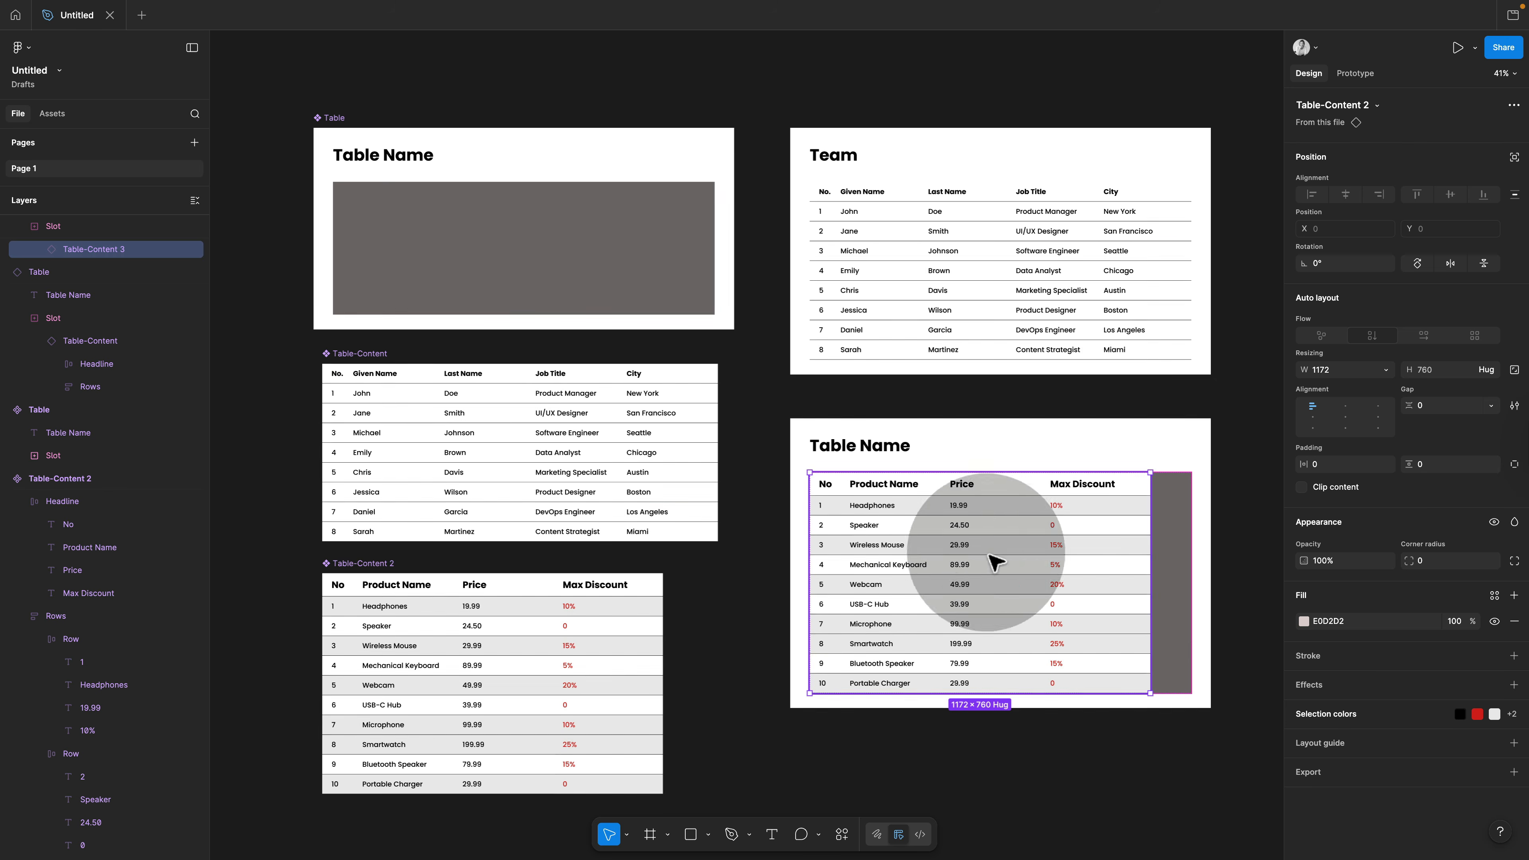
left_click(1382, 370)
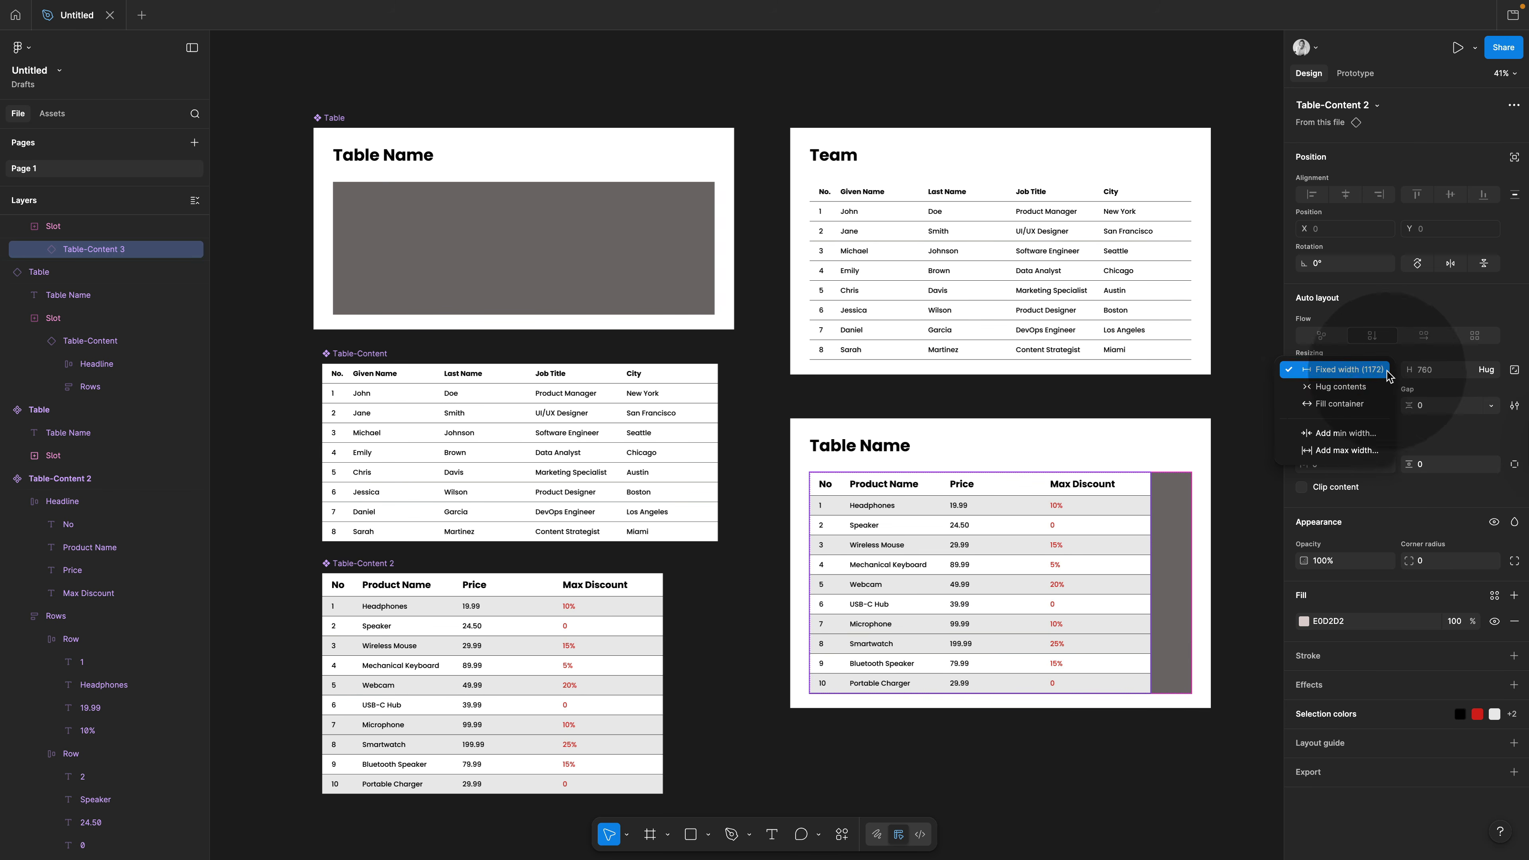
left_click(1371, 409)
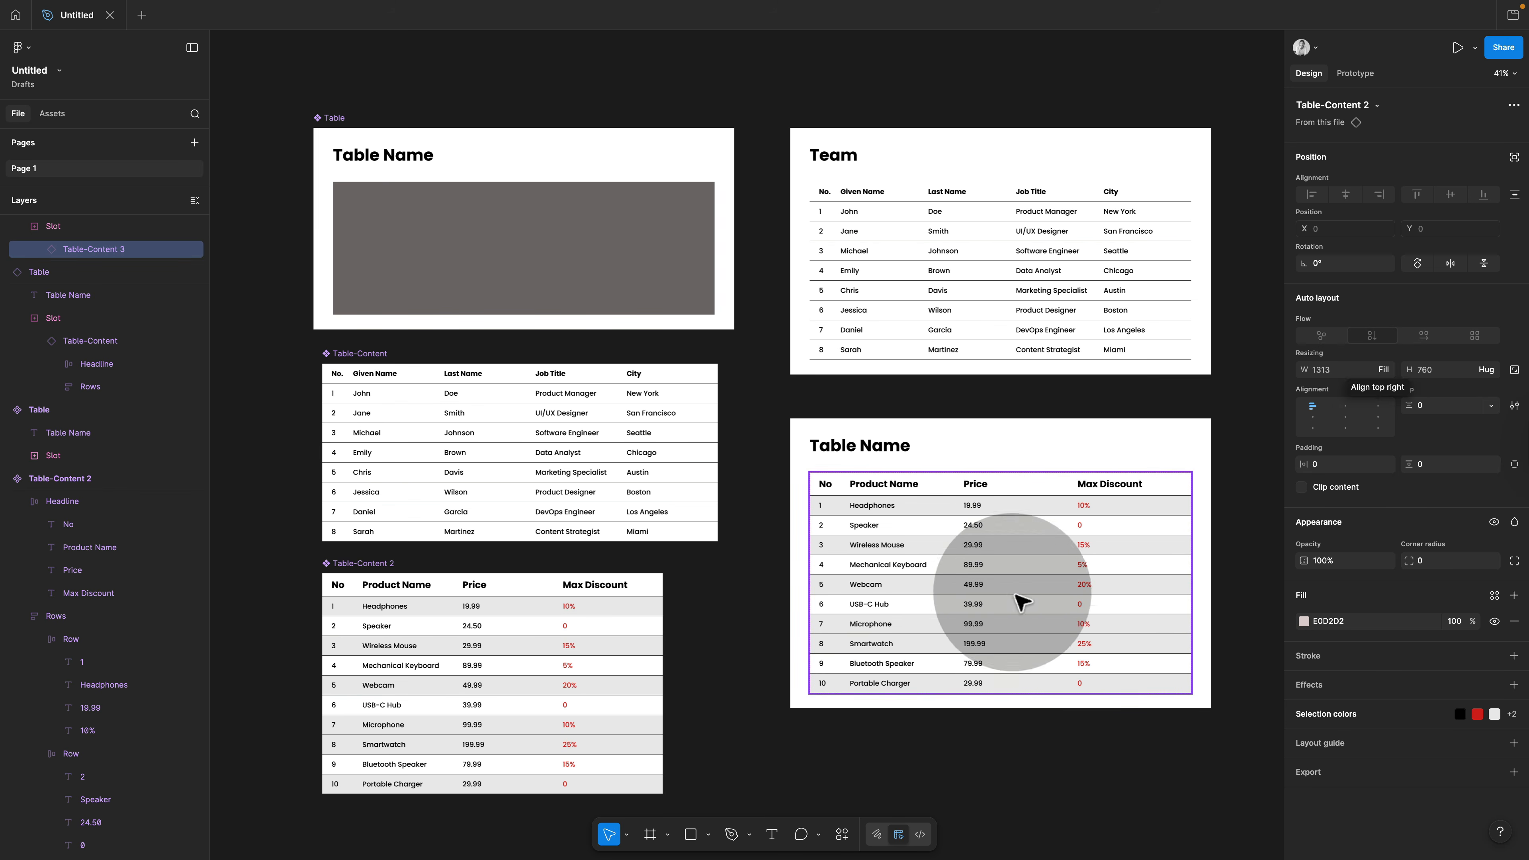
Shorten the Rows frame of the Table-Content 2 main component to four rows
left_click(574, 657)
double_click(578, 693)
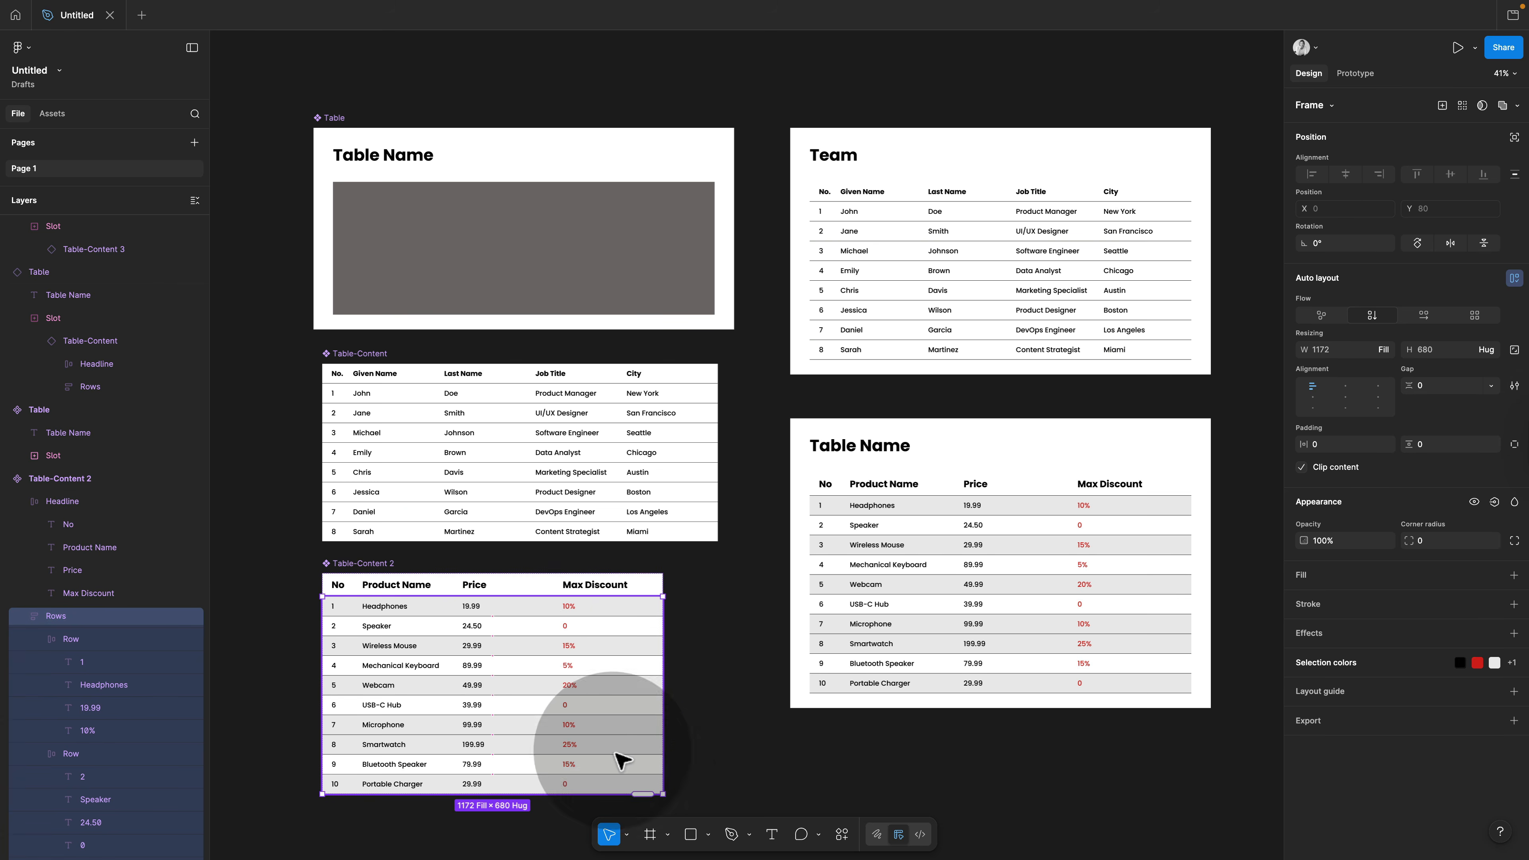
left_click_drag(661, 806, 642, 675)
left_click(842, 635)
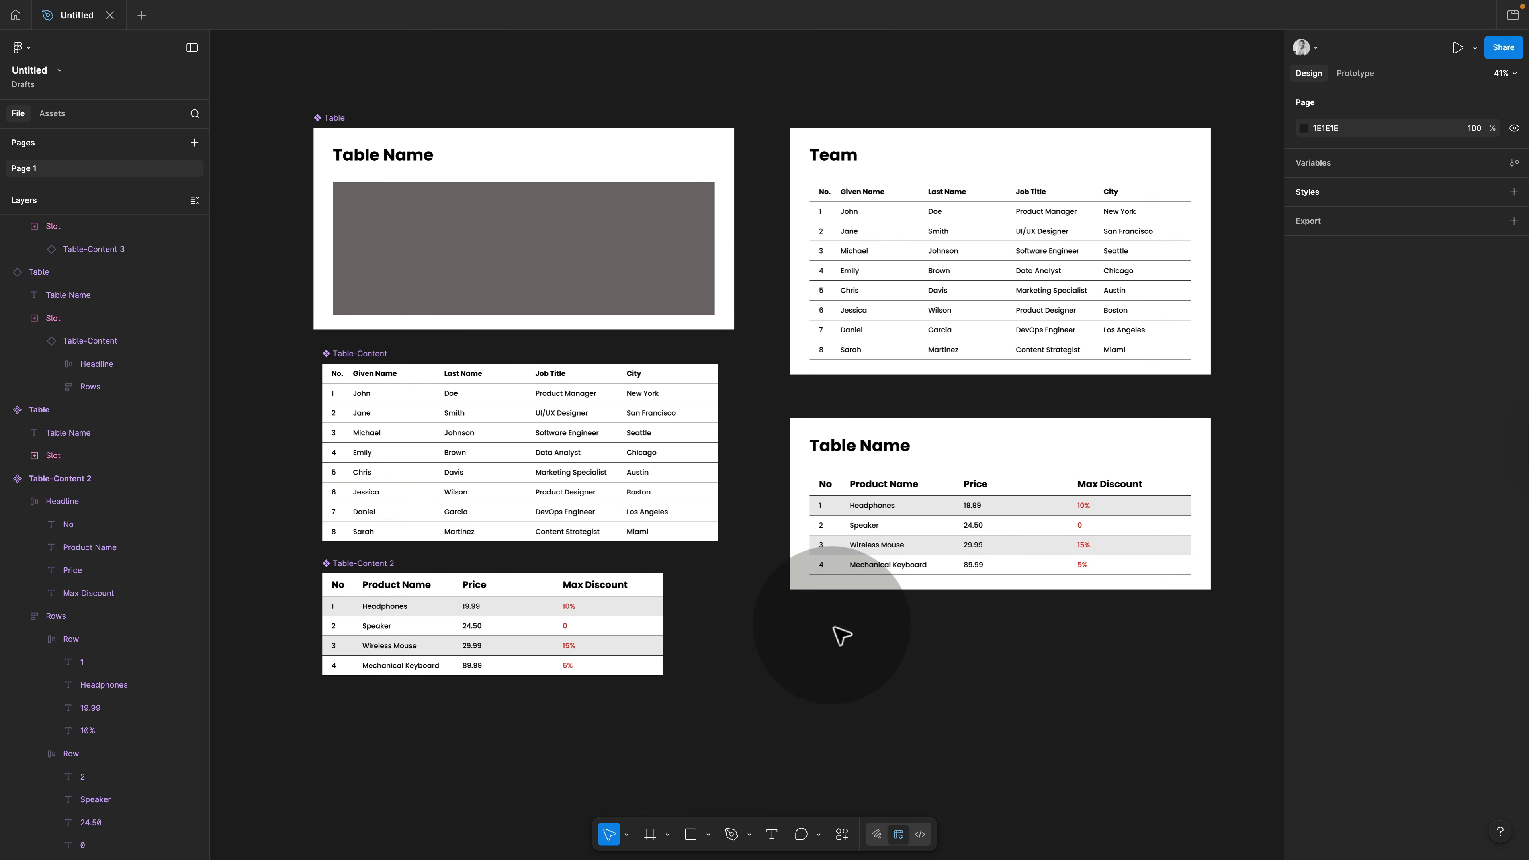
Add Table-Content 2 to the preferred instances of the Table main component's slot property
left_click(348, 124)
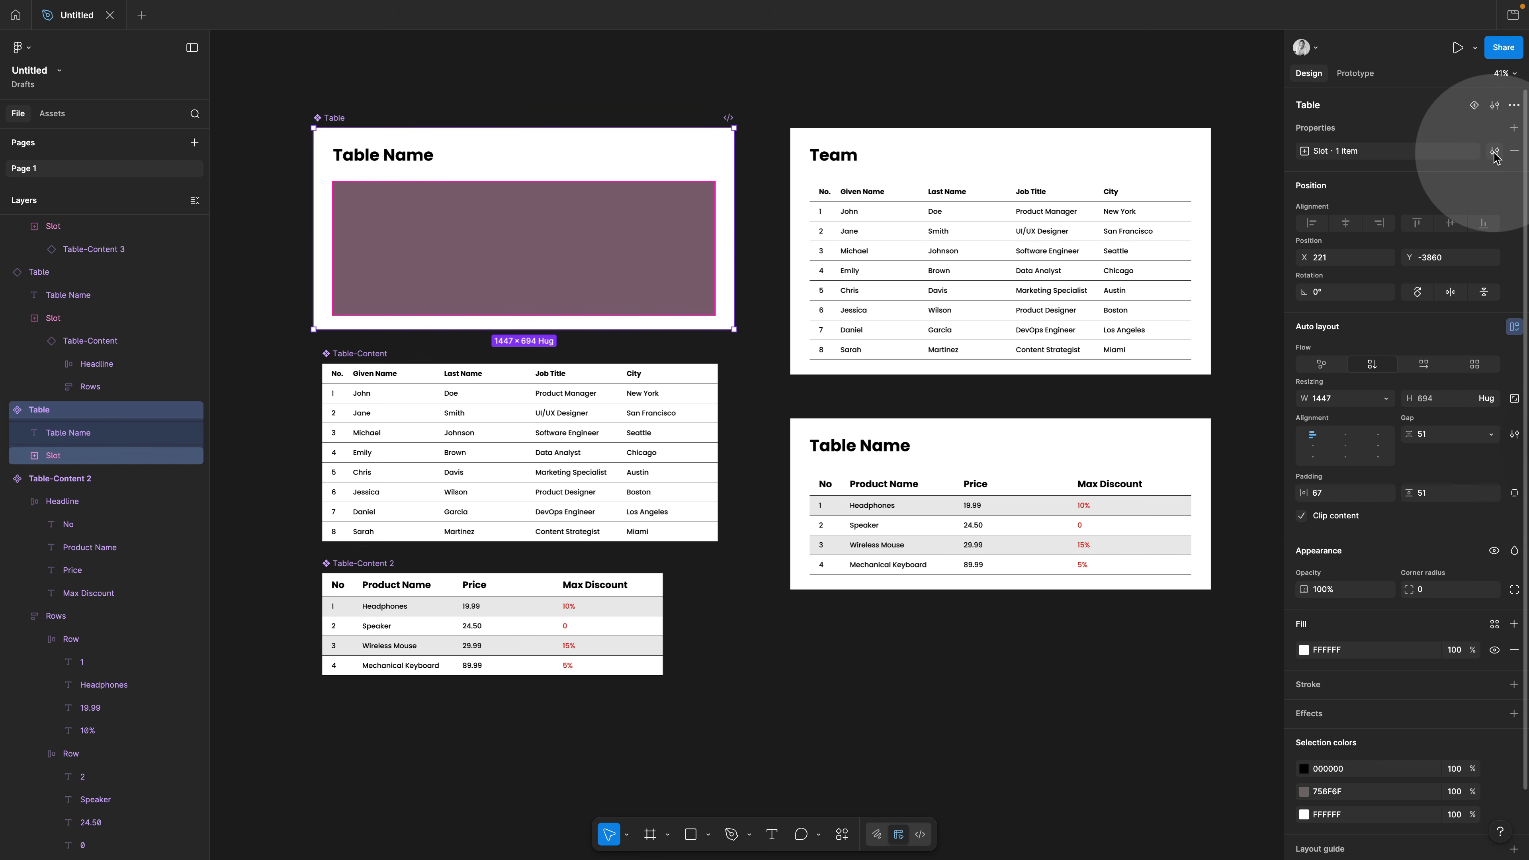
left_click(1495, 152)
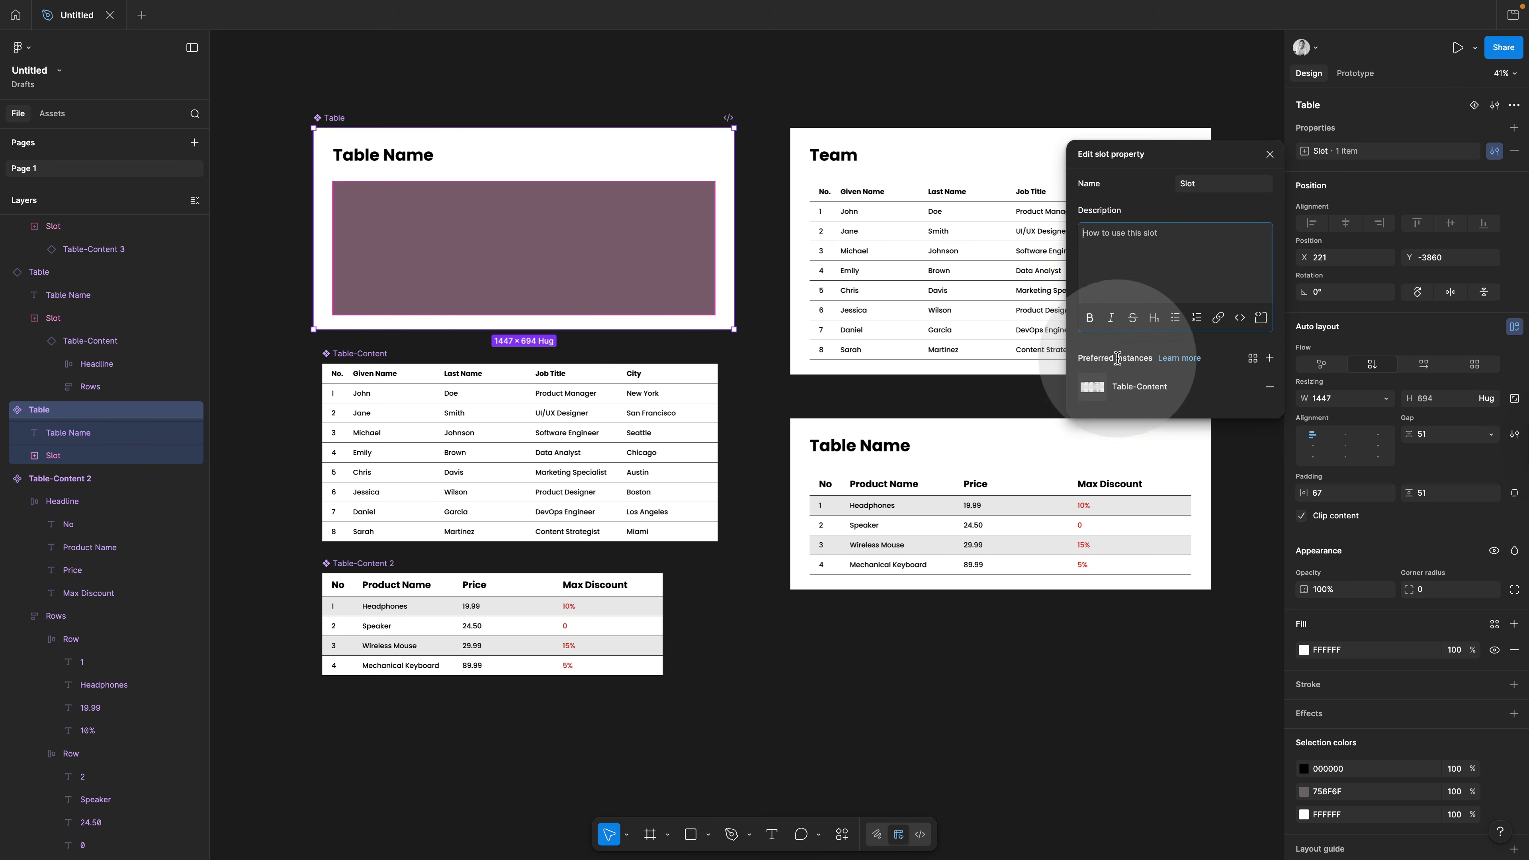
left_click(1271, 360)
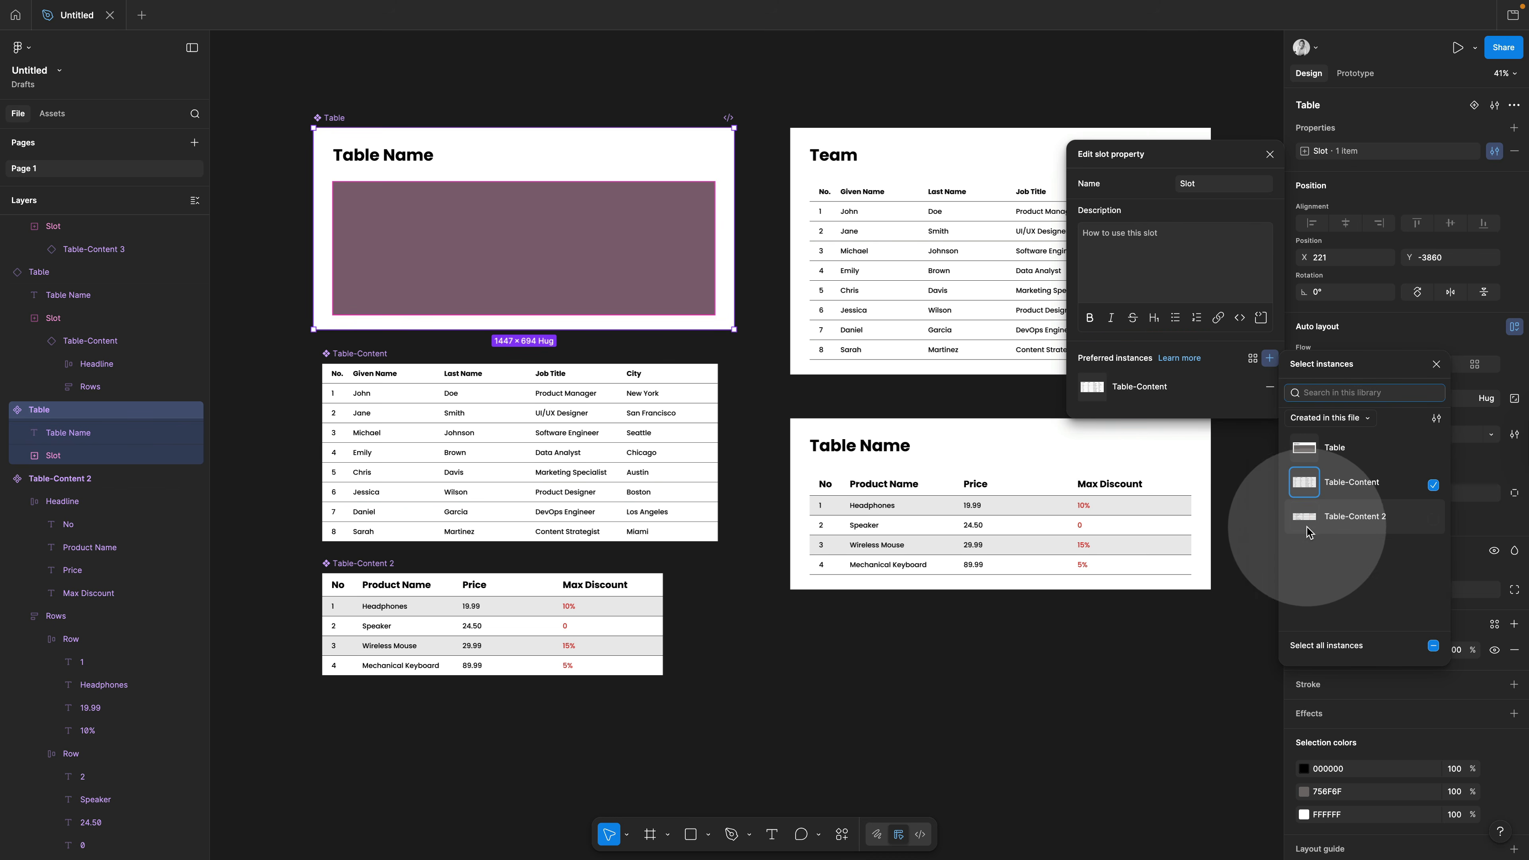
left_click(1437, 523)
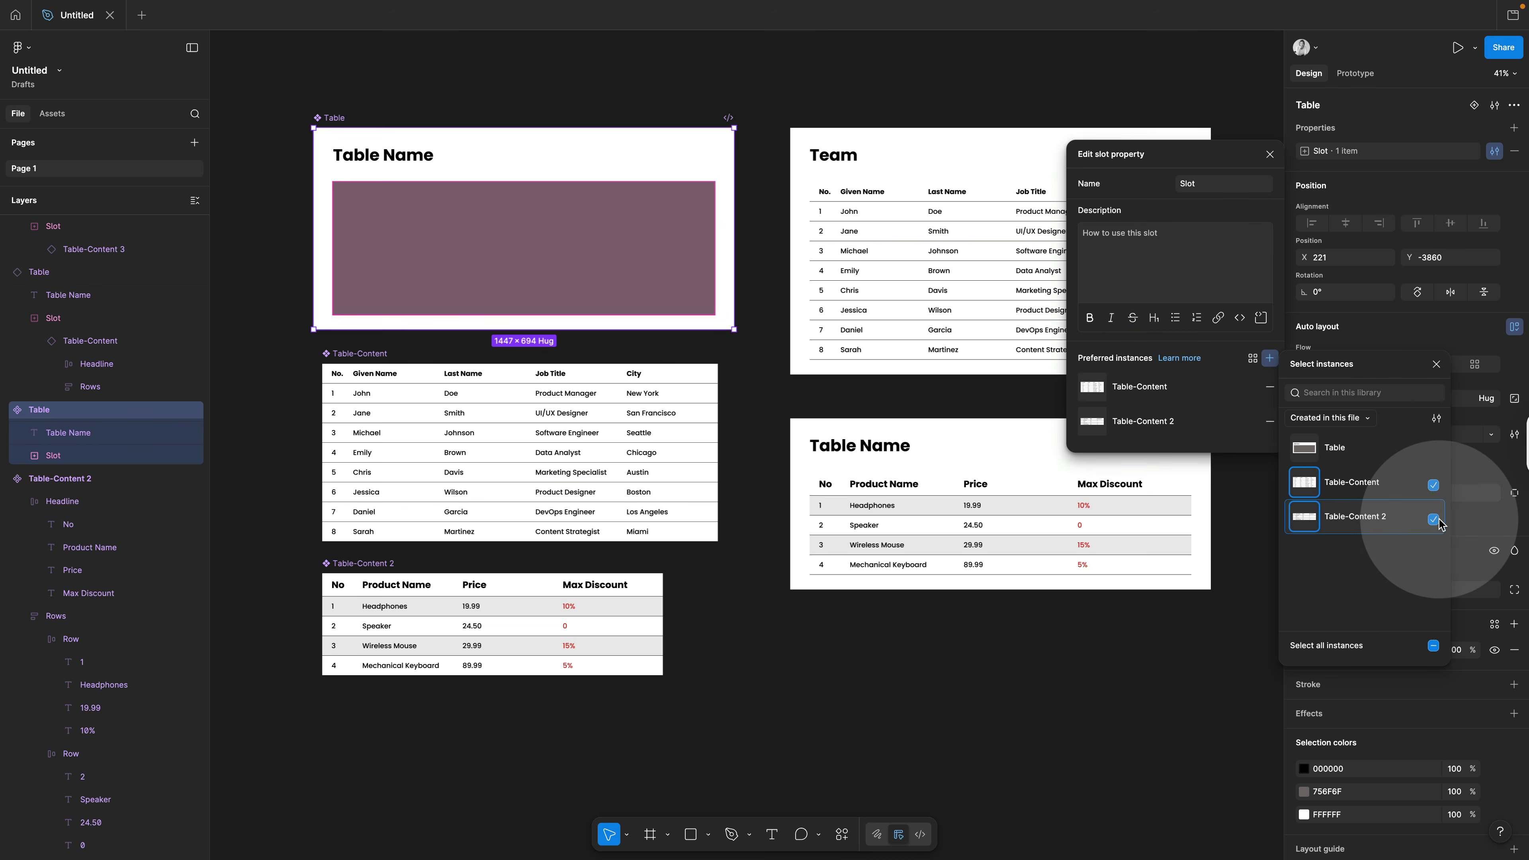
left_click(1270, 153)
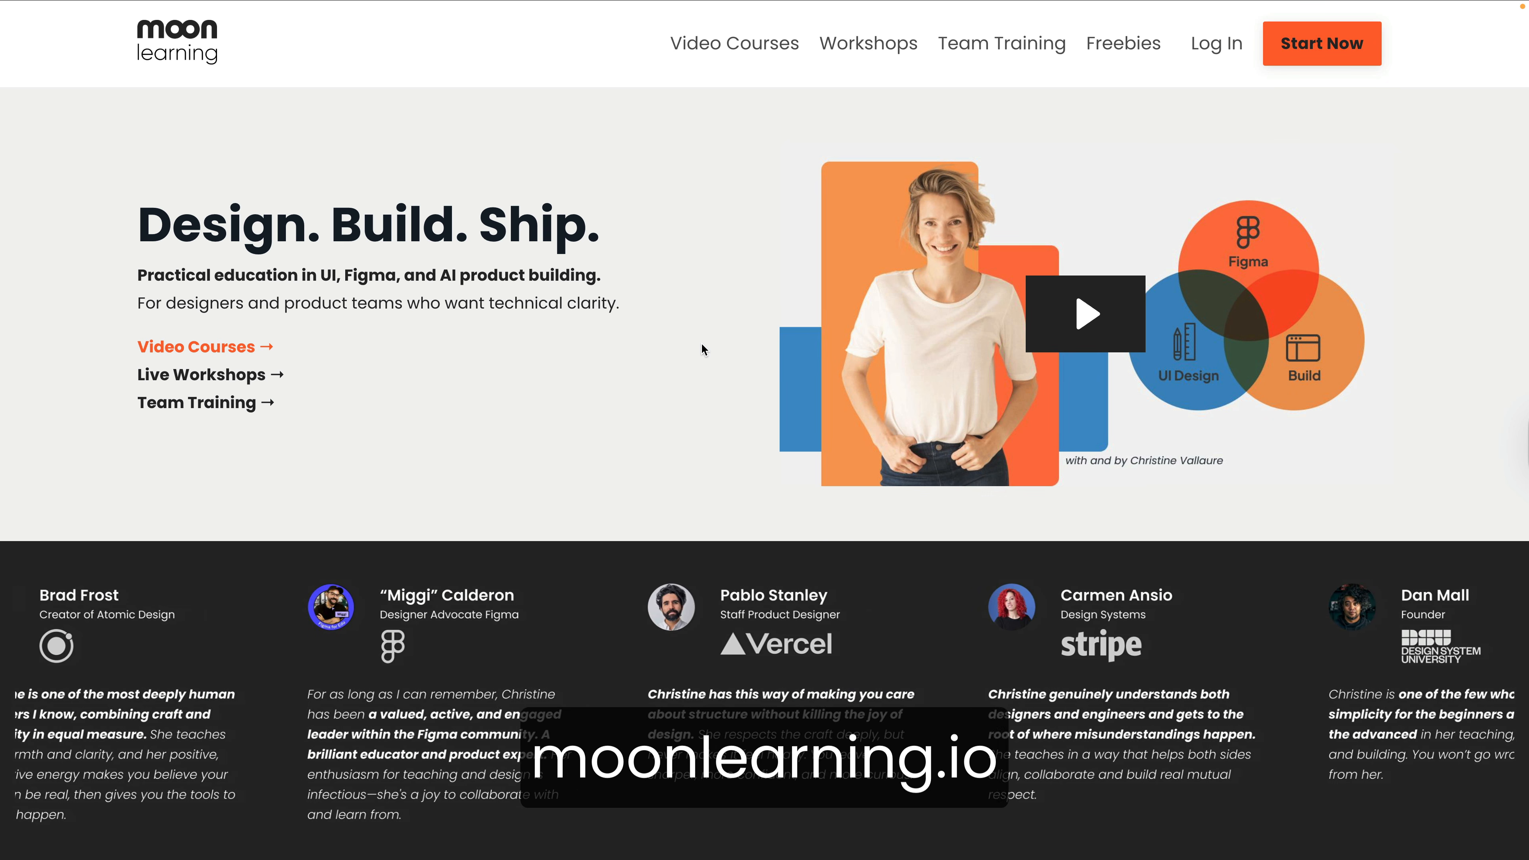
scroll(702, 349, "down", 10)
scroll(705, 349, "down", 15)
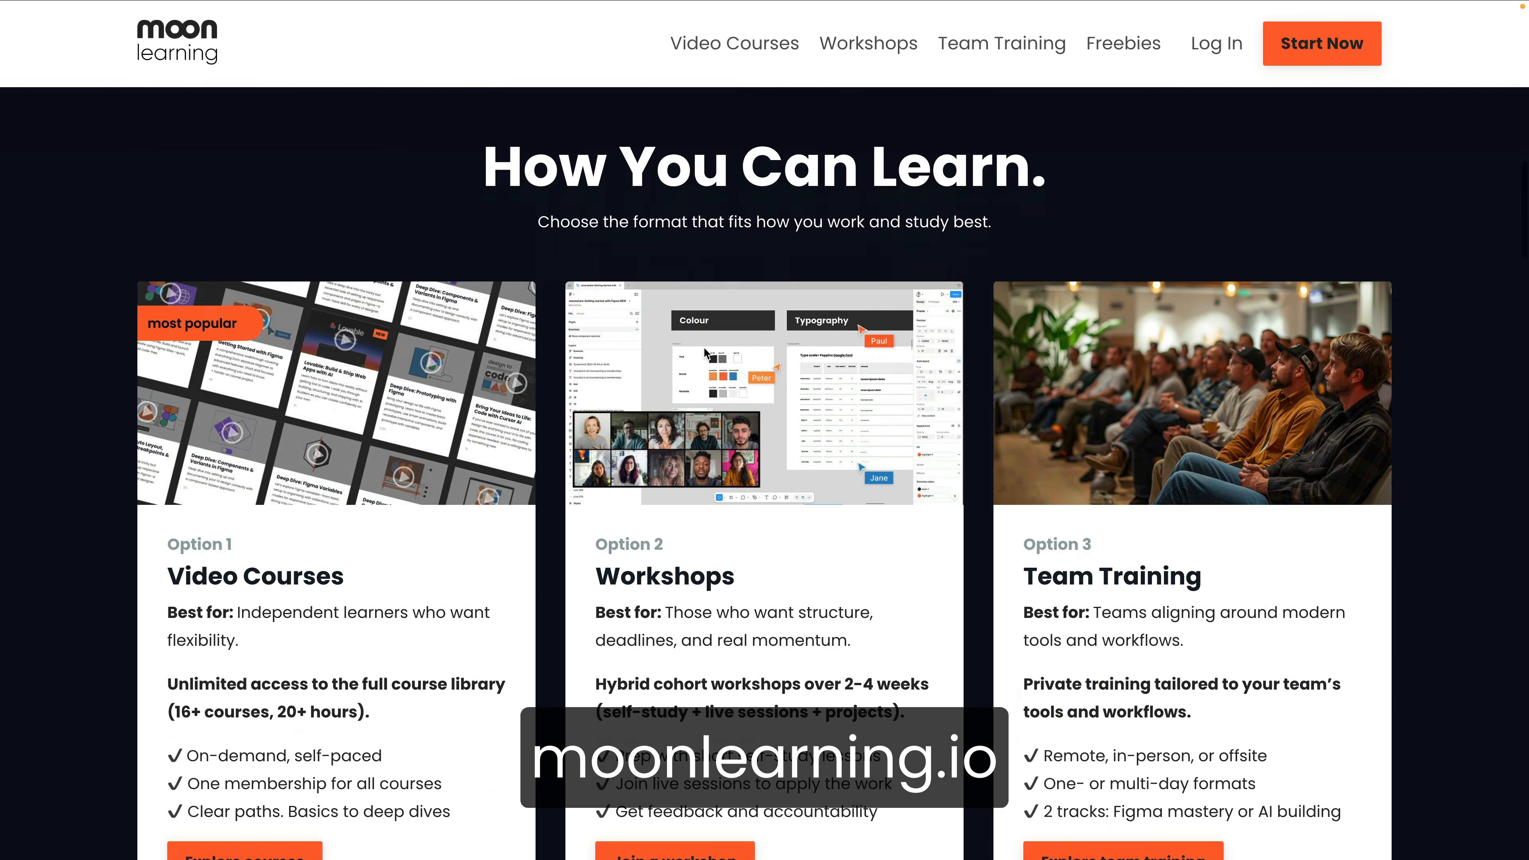
scroll(705, 350, "down", 5)
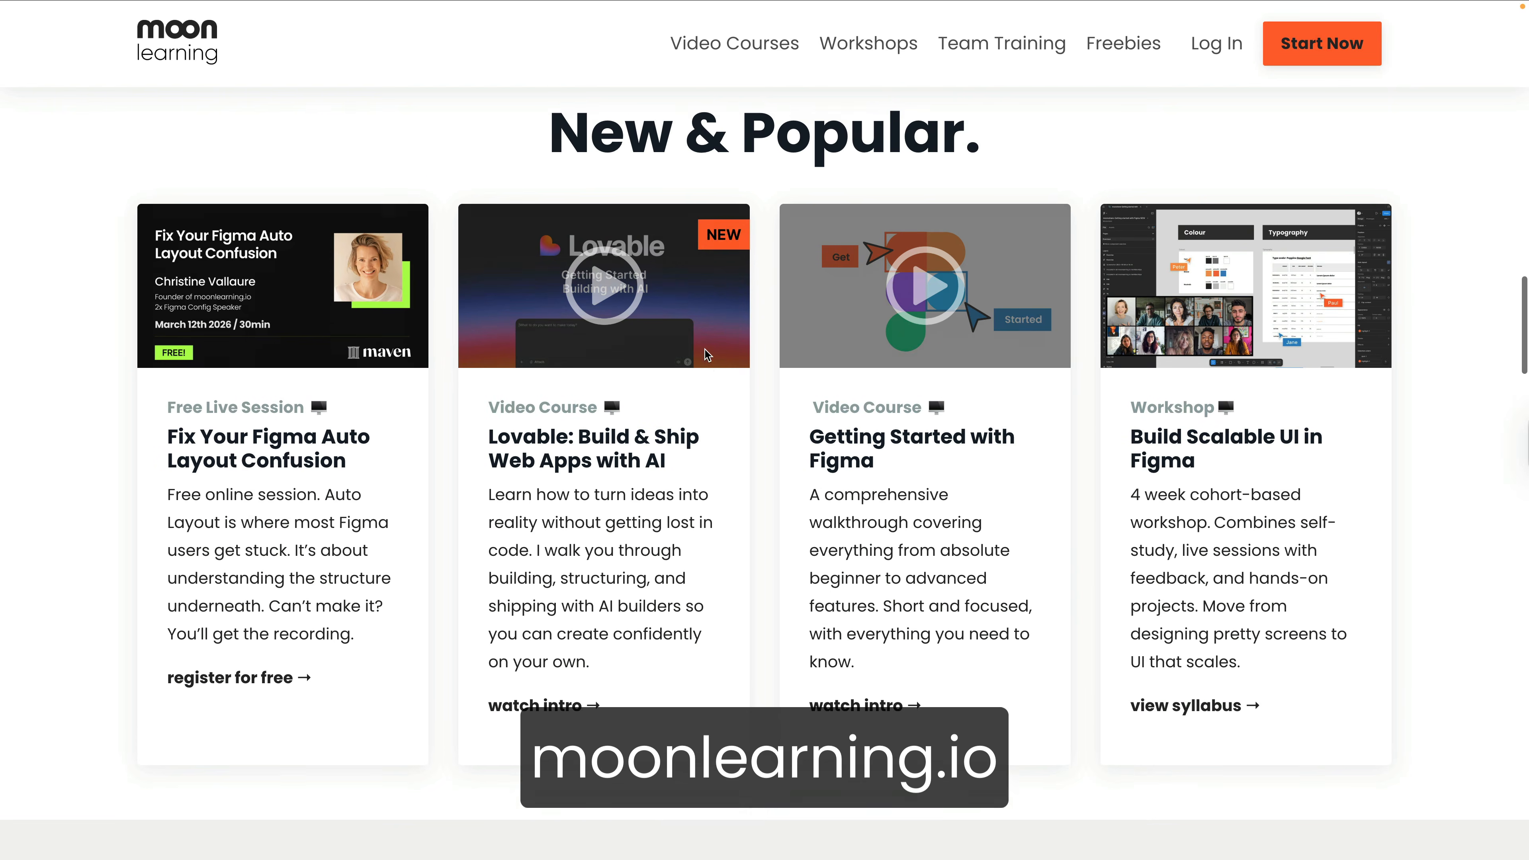